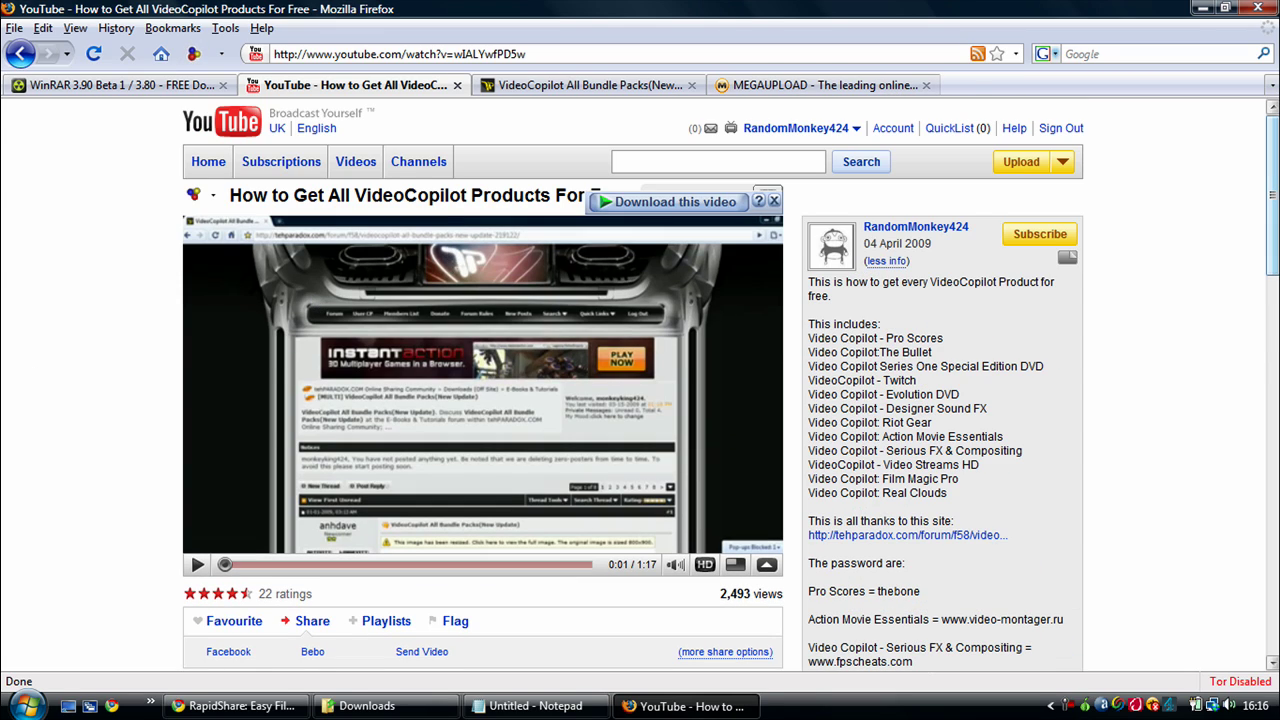
Step: Scroll the YouTube description, then switch to the VideoCopilot All Bundle Packs forum tab
left_click_drag(1276, 170, 1276, 206)
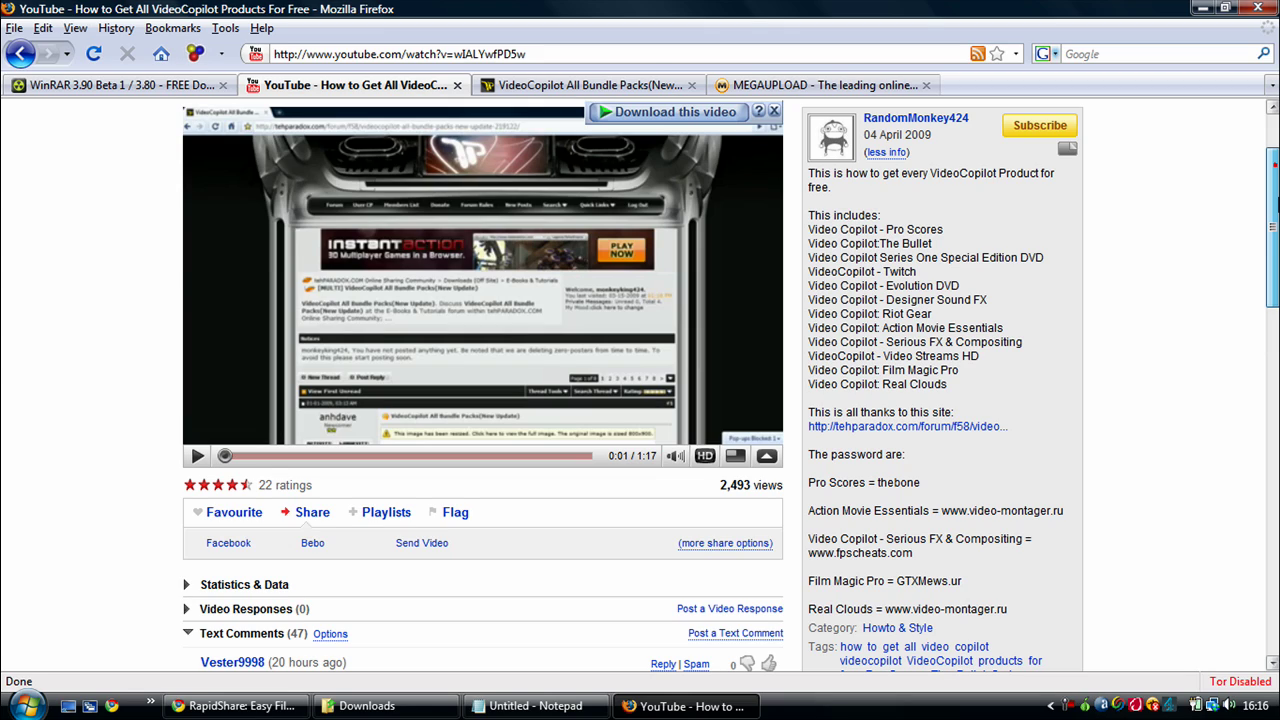
left_click_drag(1276, 206, 1276, 208)
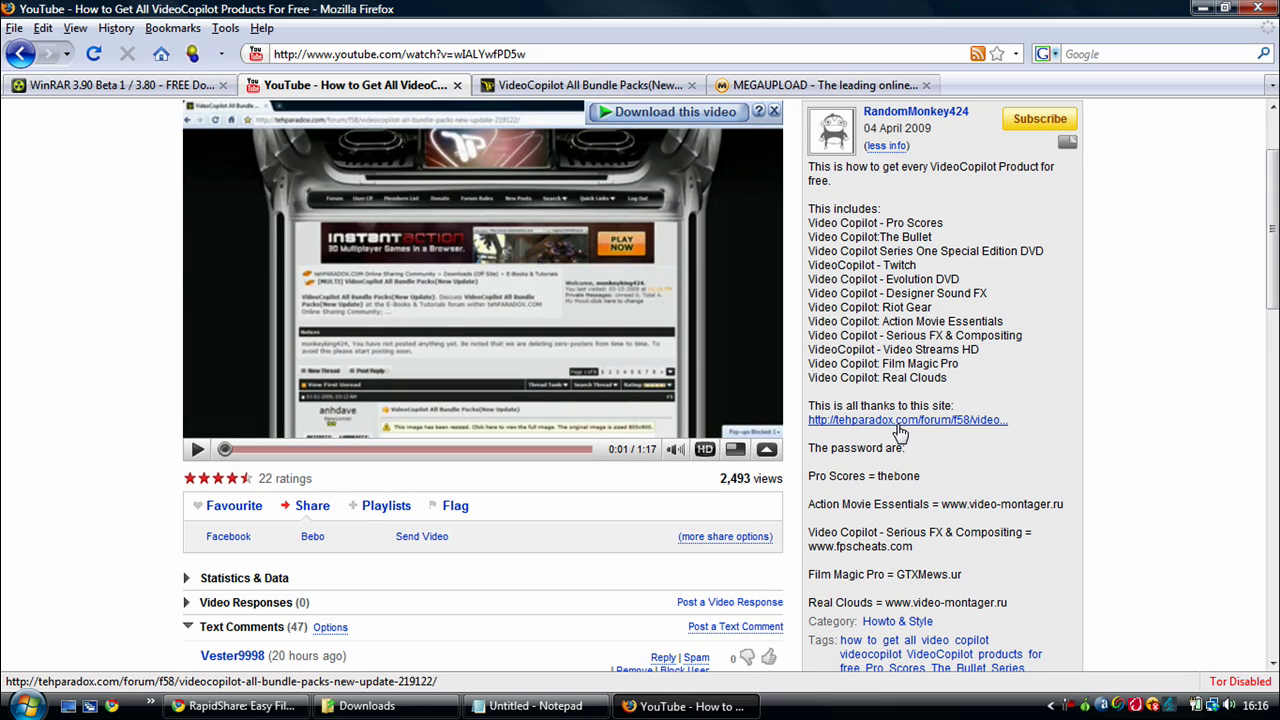
left_click(540, 88)
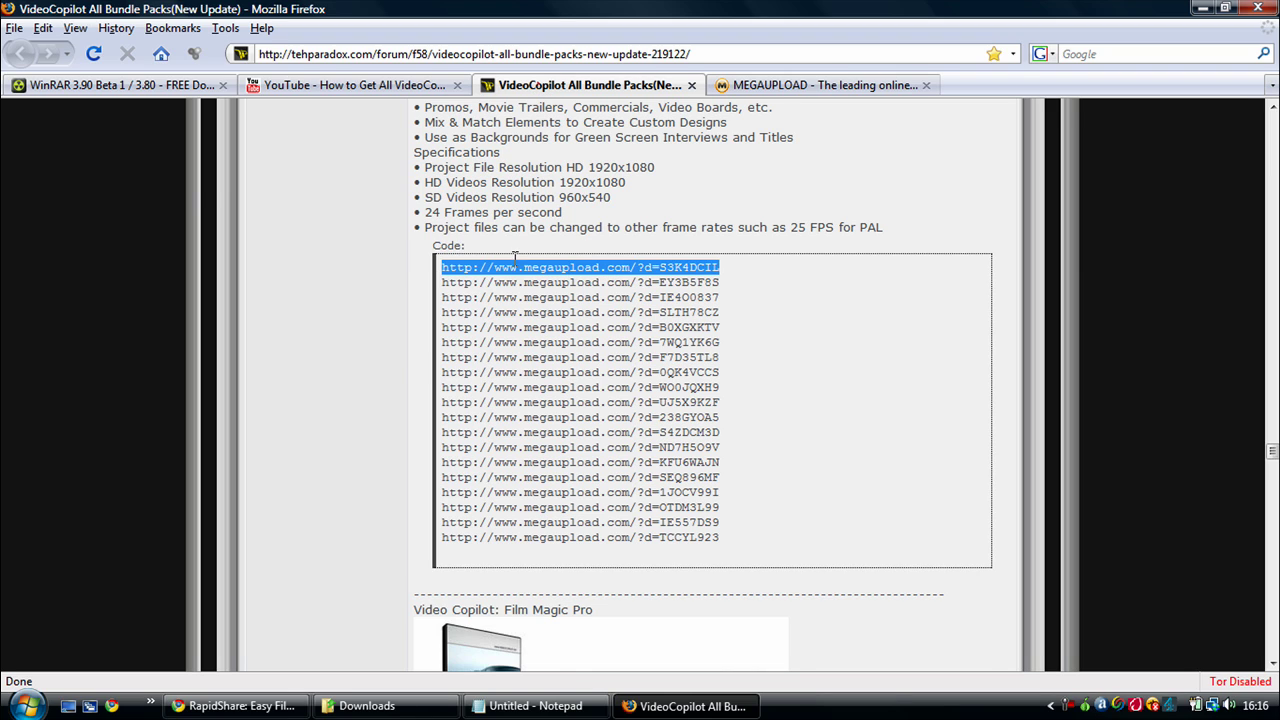
Step: Scroll to the Video Streams HD code box and select its first megaupload link
scroll(515, 258, "up", 9)
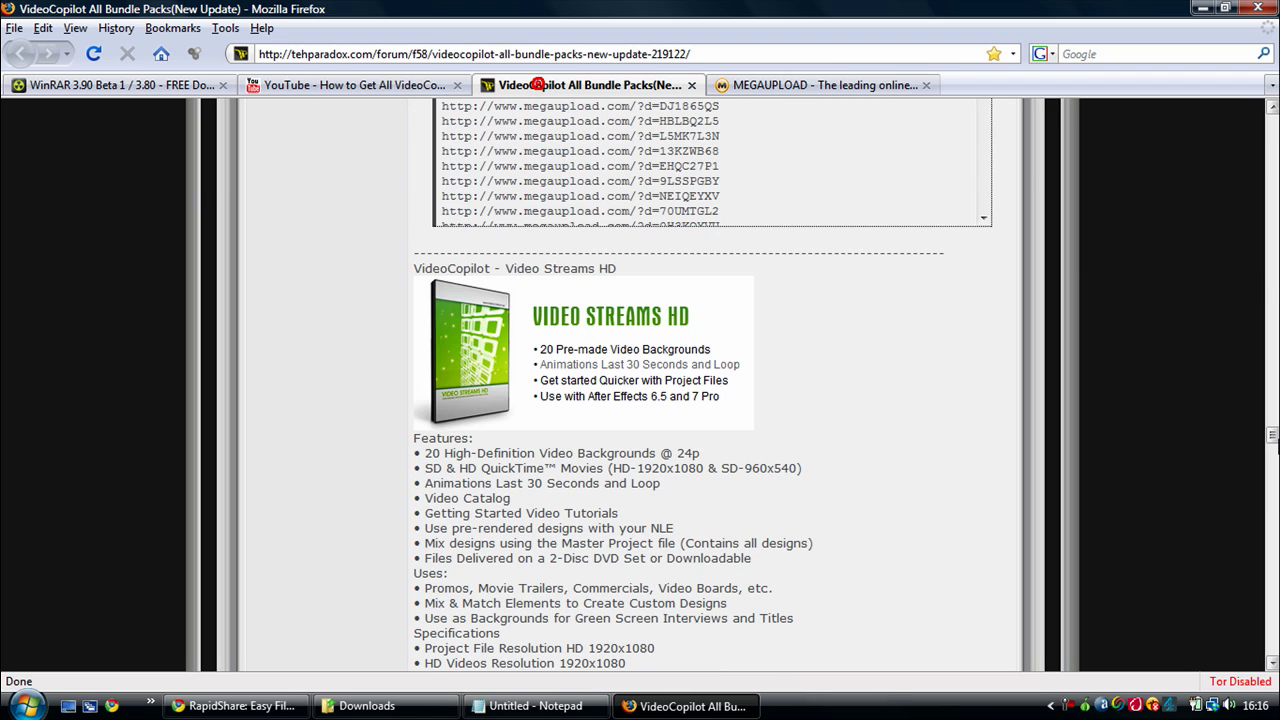
mouse_move(1273, 439)
left_mouse_down()
mouse_move(1273, 377)
mouse_move(1273, 418)
left_mouse_up()
left_click_drag(983, 305, 981, 430)
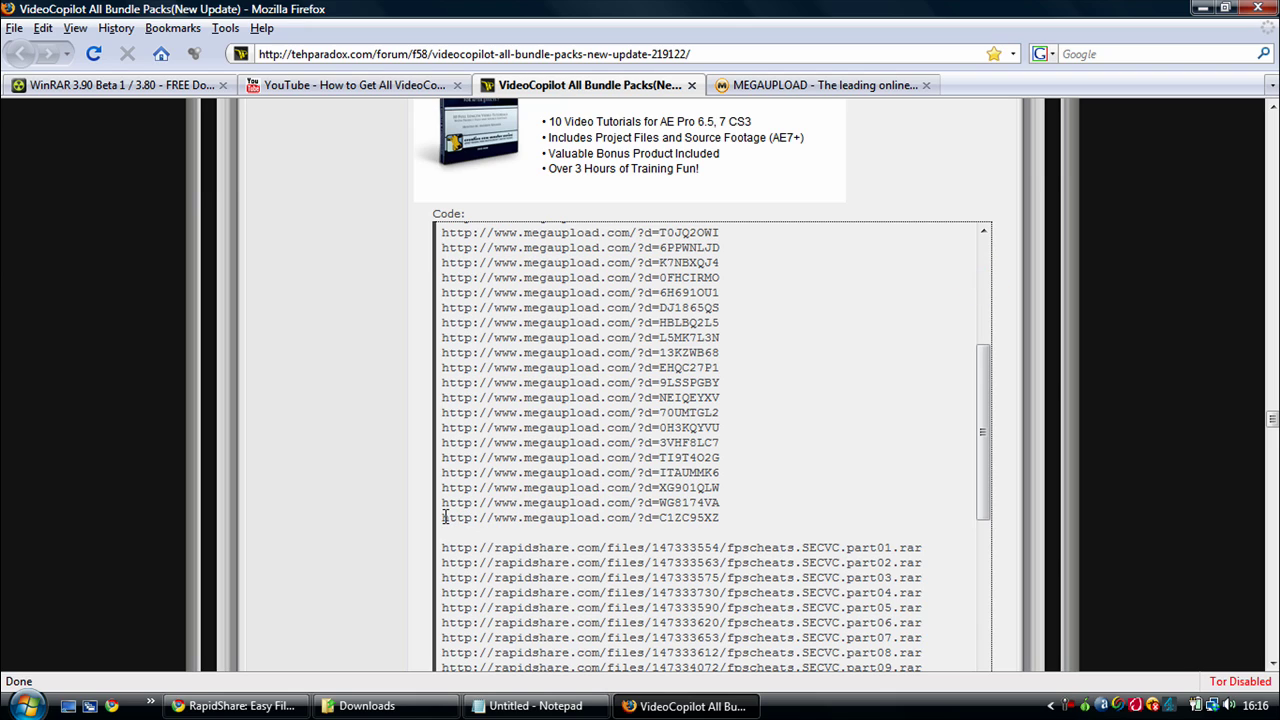
left_click_drag(445, 517, 720, 518)
left_click_drag(512, 548, 442, 548)
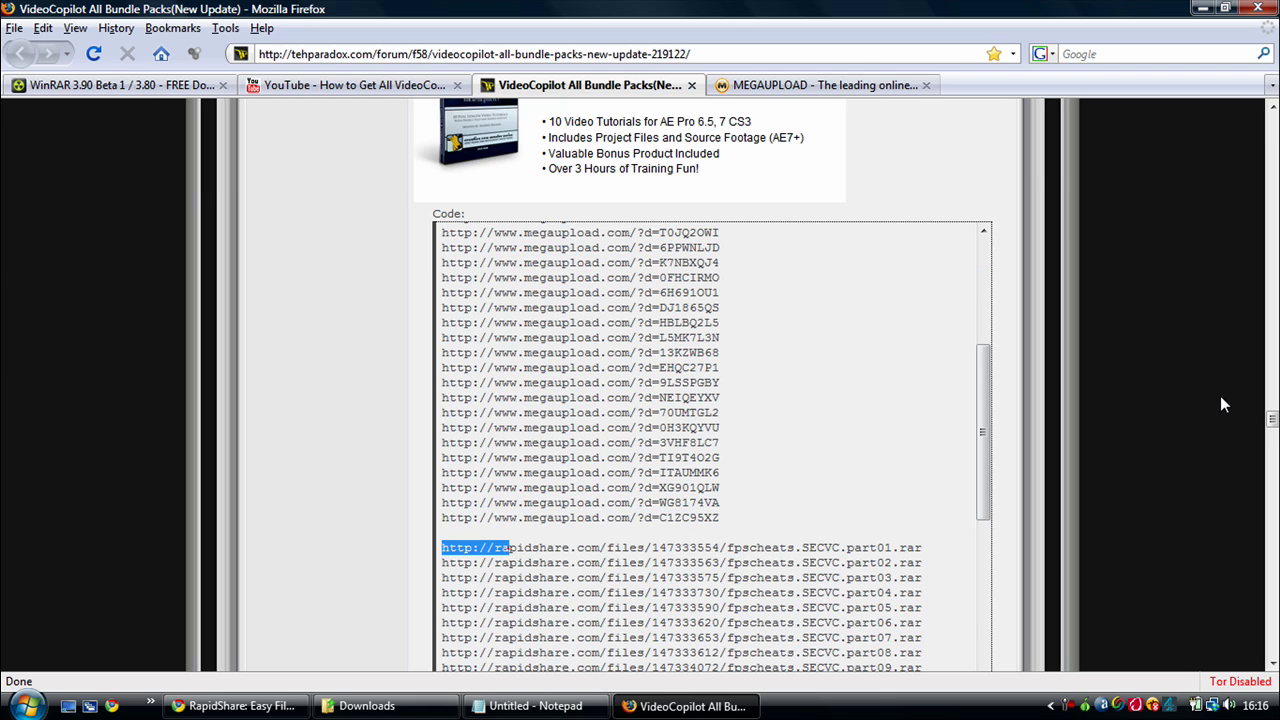
left_click_drag(1272, 421, 1272, 448)
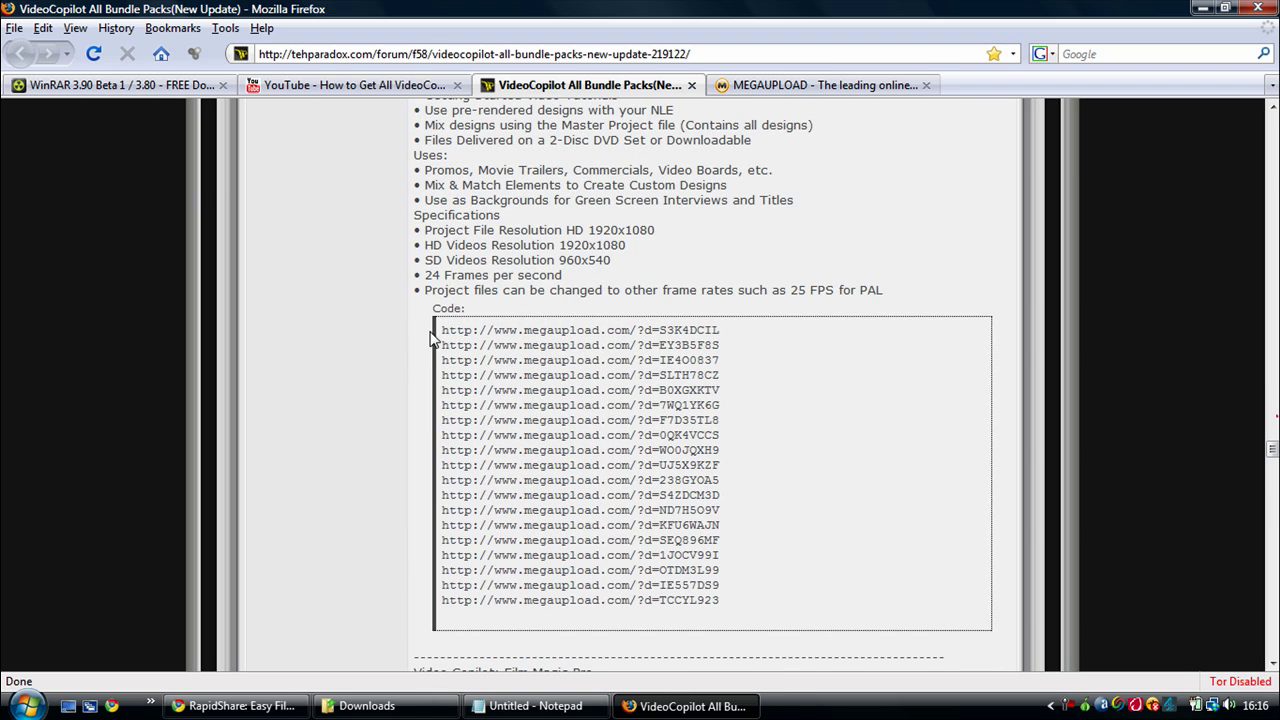
left_click_drag(442, 329, 735, 338)
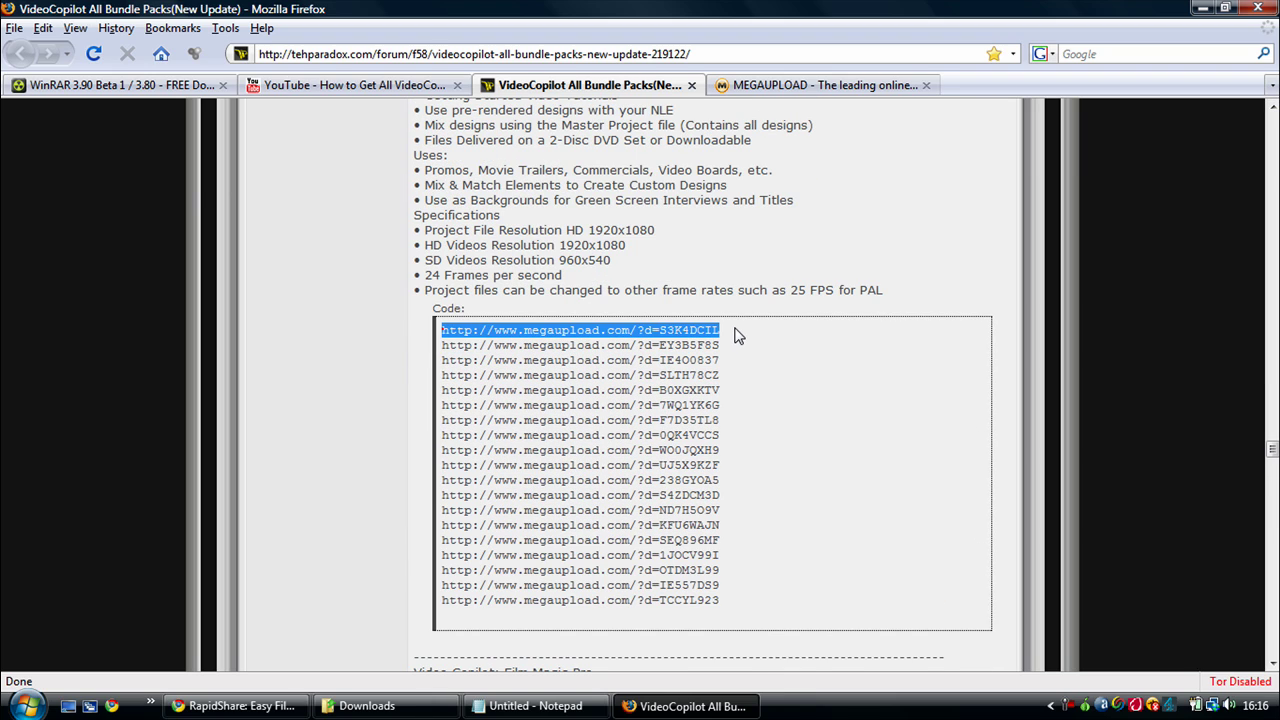
Step: Download Video_Streams_HD.part01.rar to the Desktop as a regular download, hiding the progress window
left_click(776, 84)
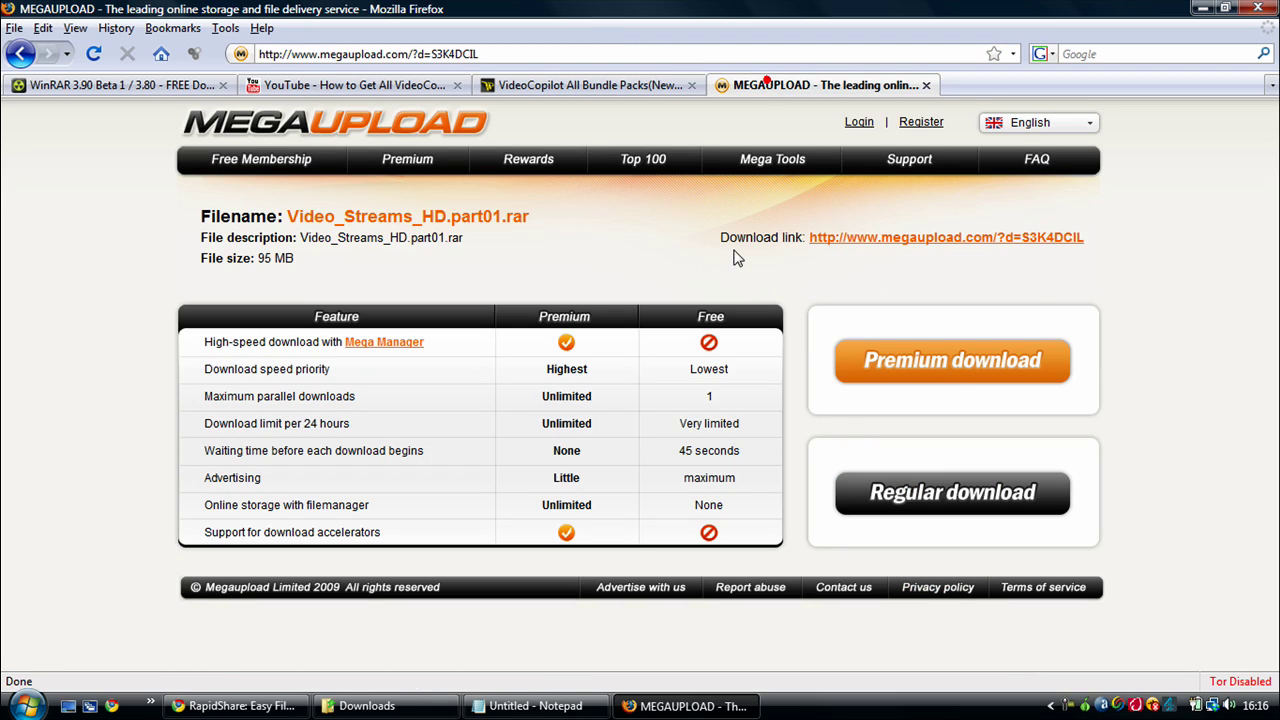
left_click(979, 497)
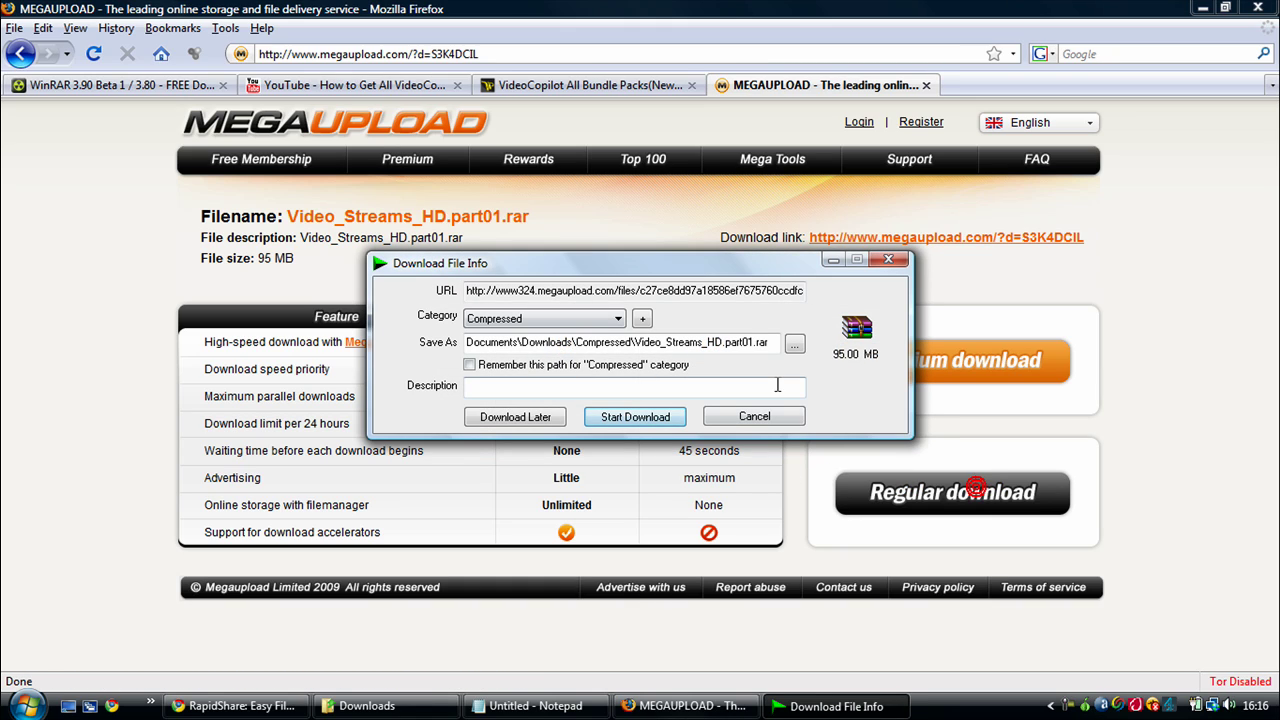
left_click(794, 344)
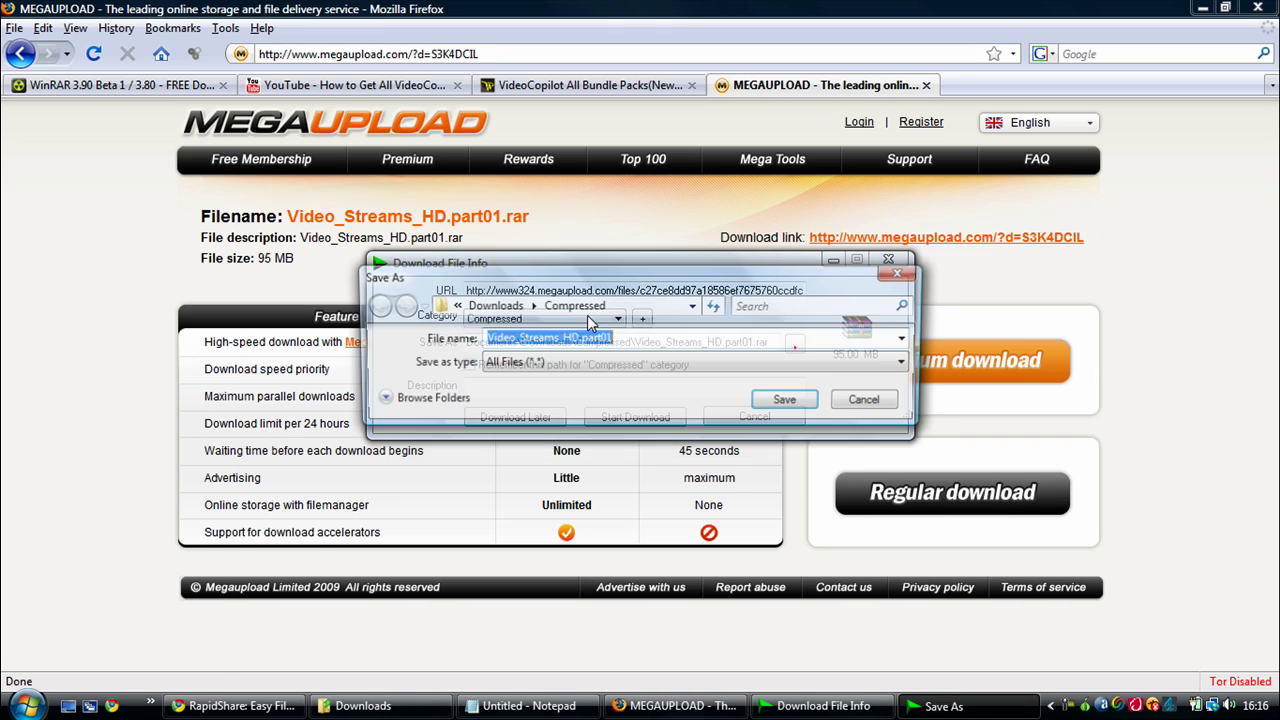
left_click(454, 306)
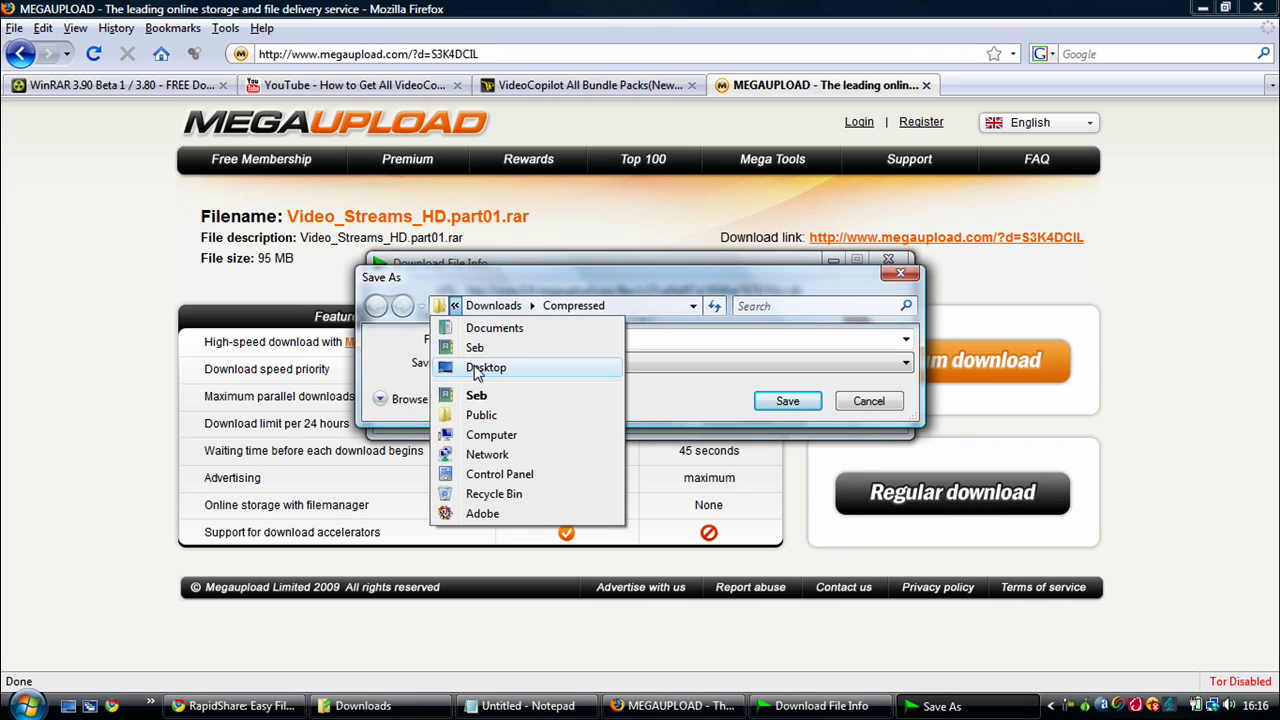
left_click(486, 368)
left_click(800, 401)
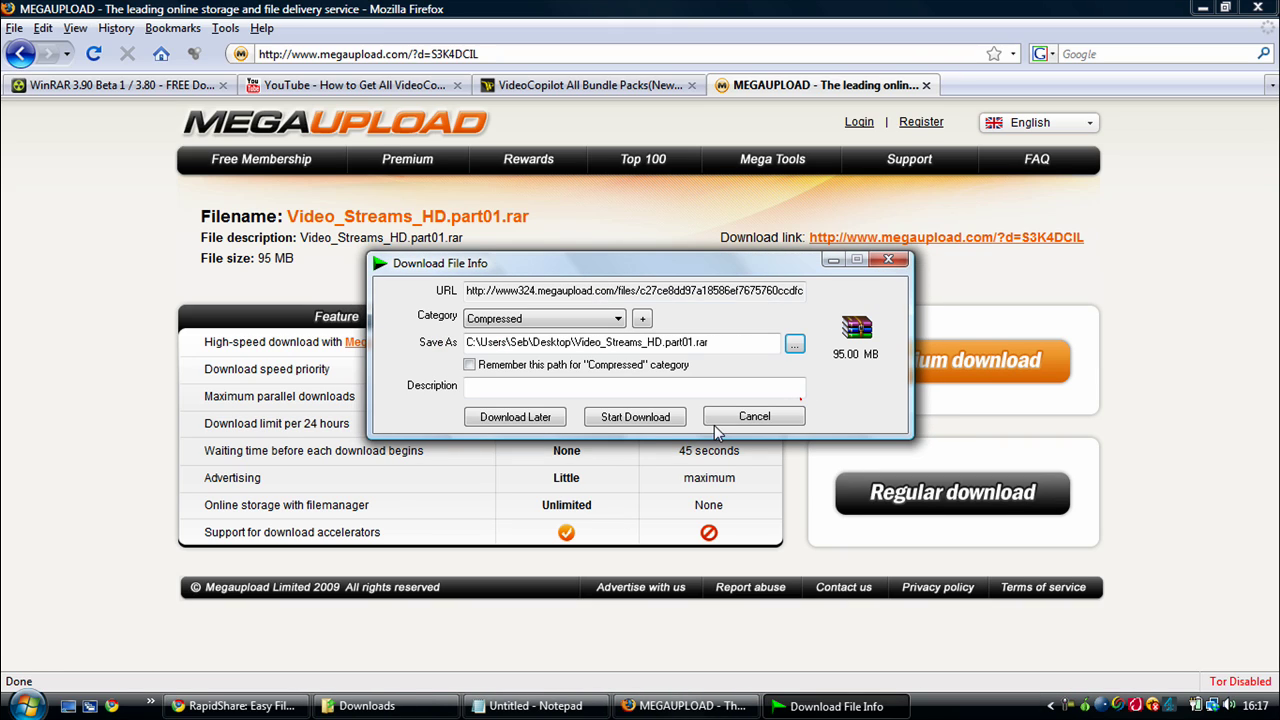
left_click(605, 418)
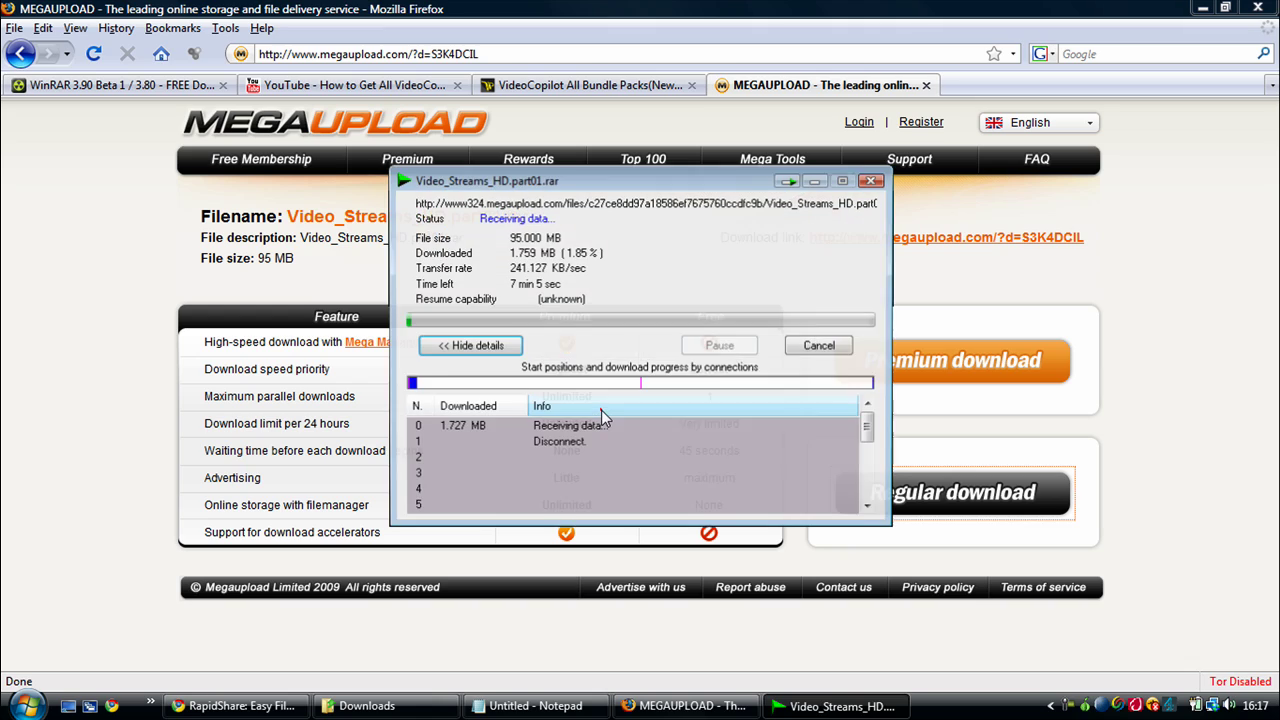
left_click(72, 318)
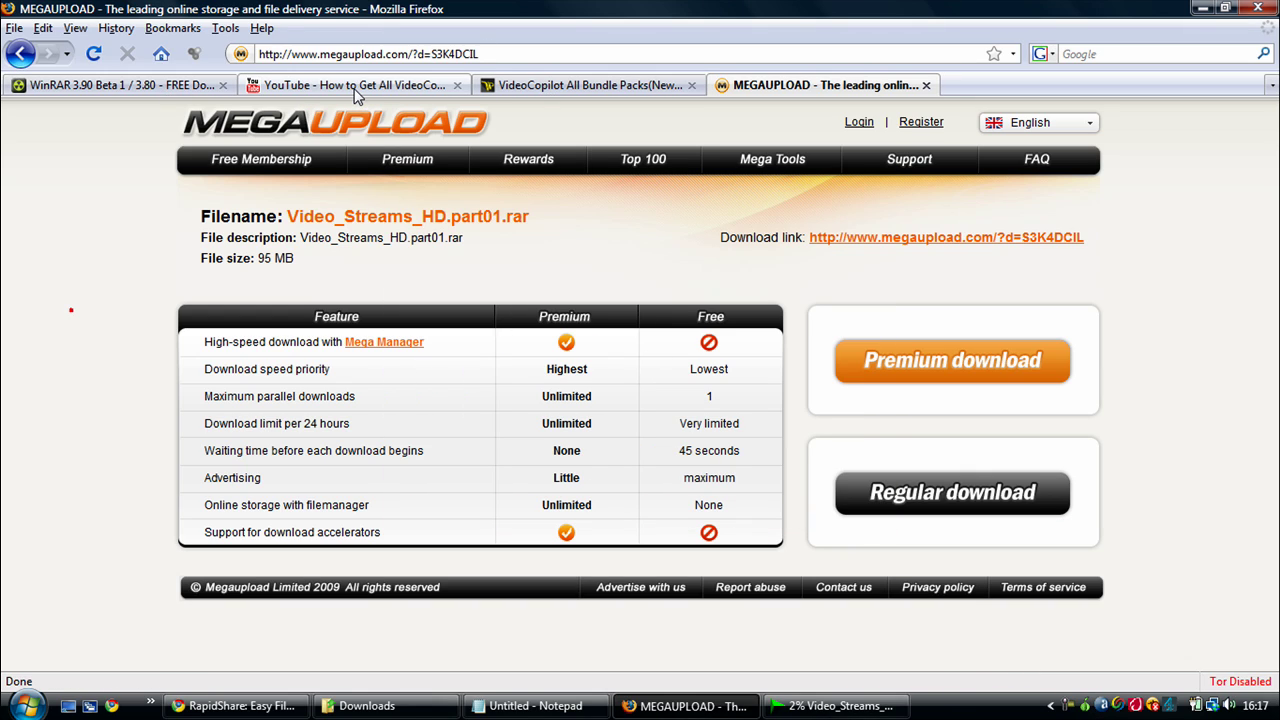
Step: On the soft82 WinRAR page, download WinRAR 3.90 Beta 1 from Mirror 1
left_click(160, 87)
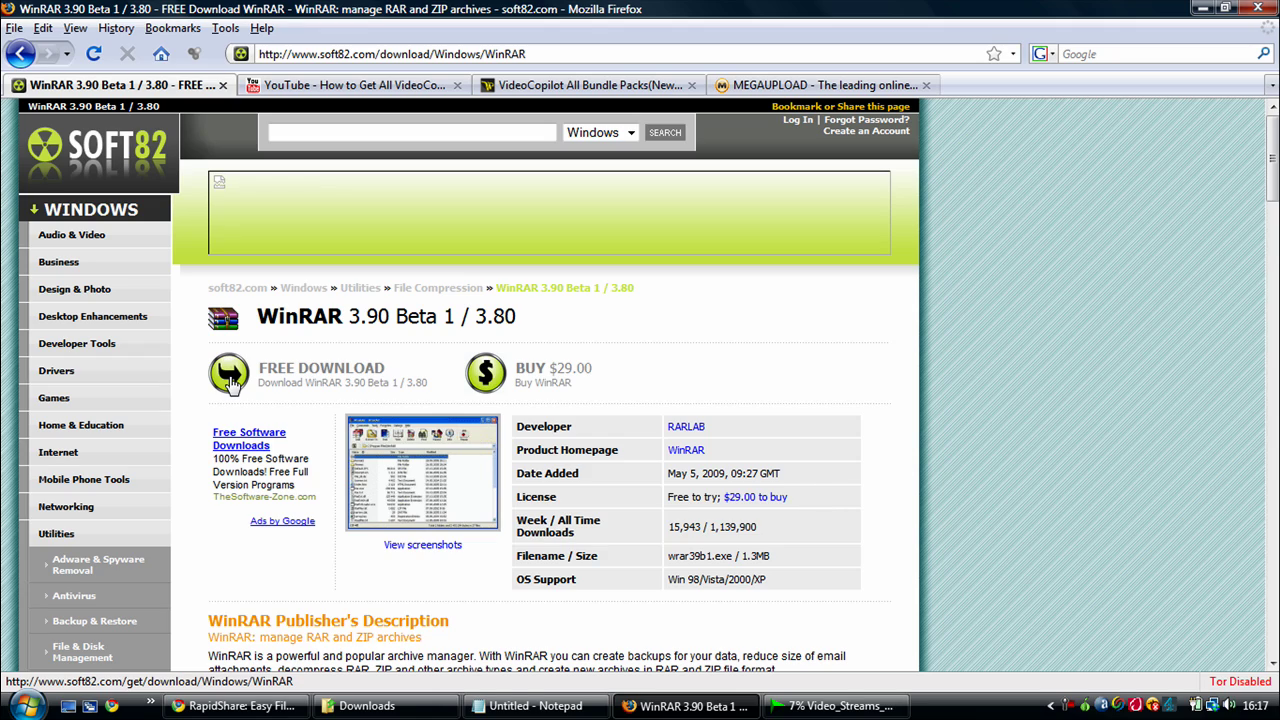
left_click(231, 386)
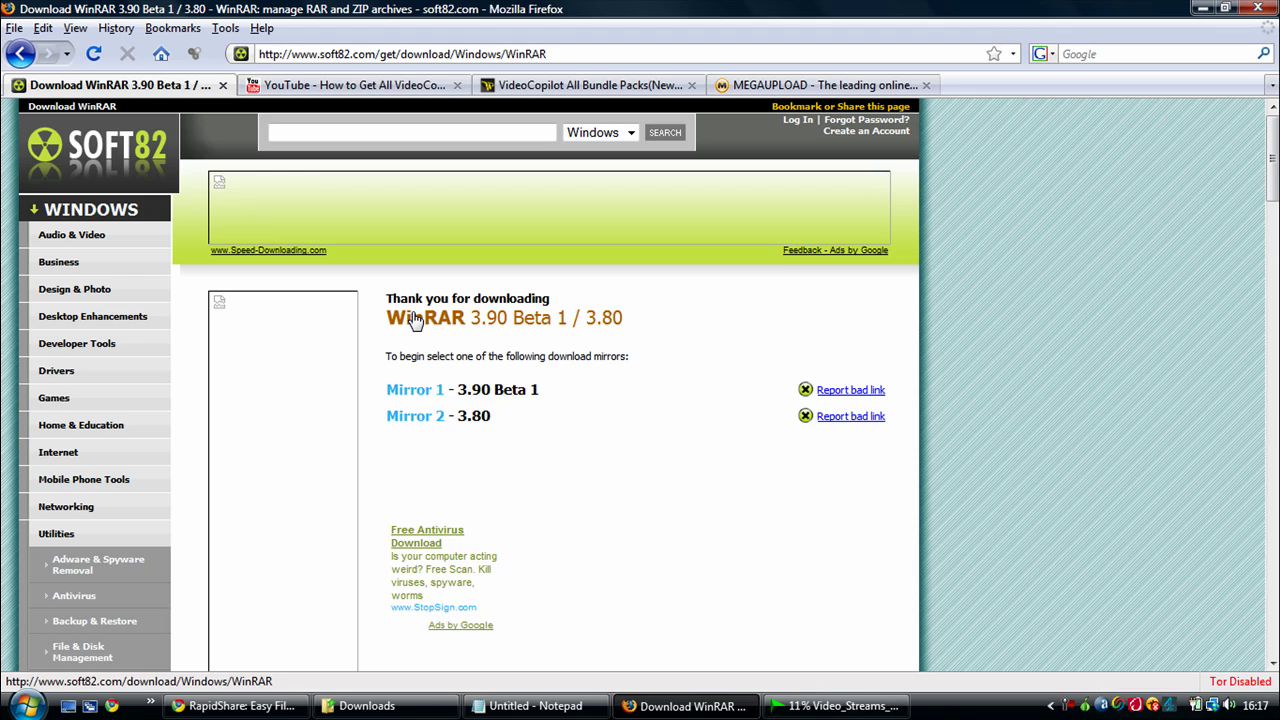
left_click(430, 396)
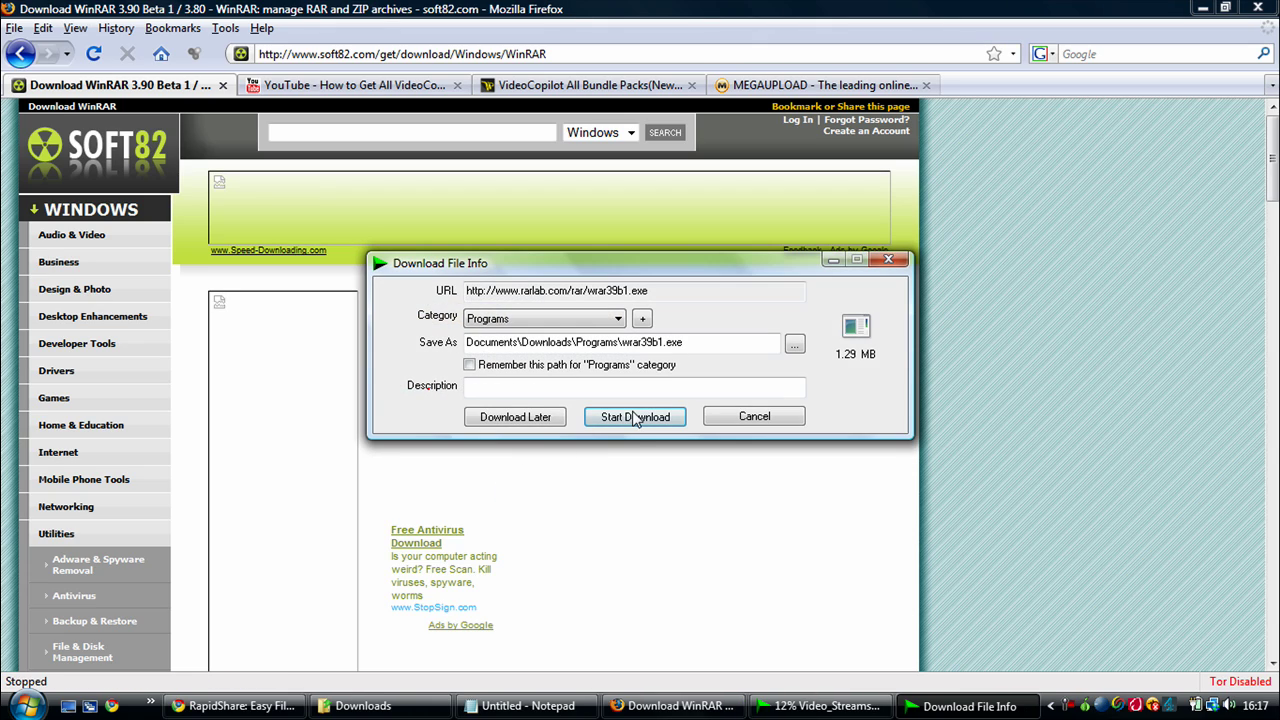
Step: Save wrar39b1.exe to the Desktop, download it, and open its folder when finished
left_click(794, 344)
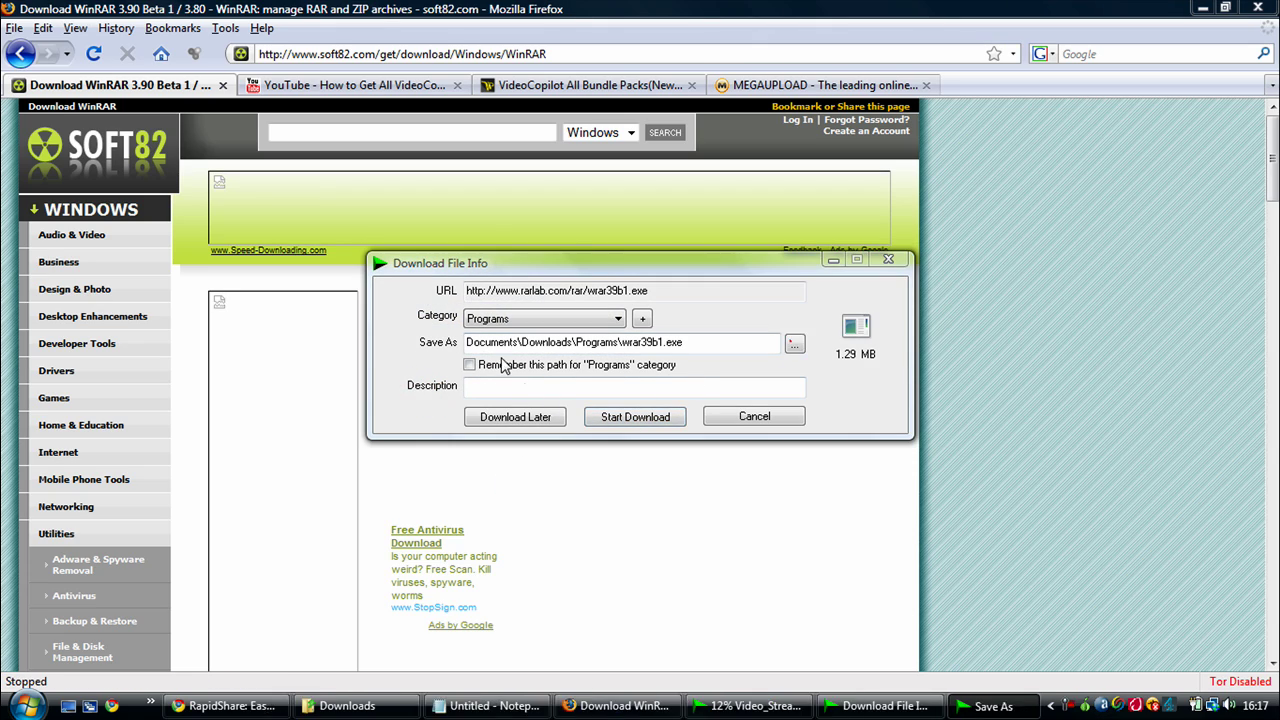
left_click(455, 305)
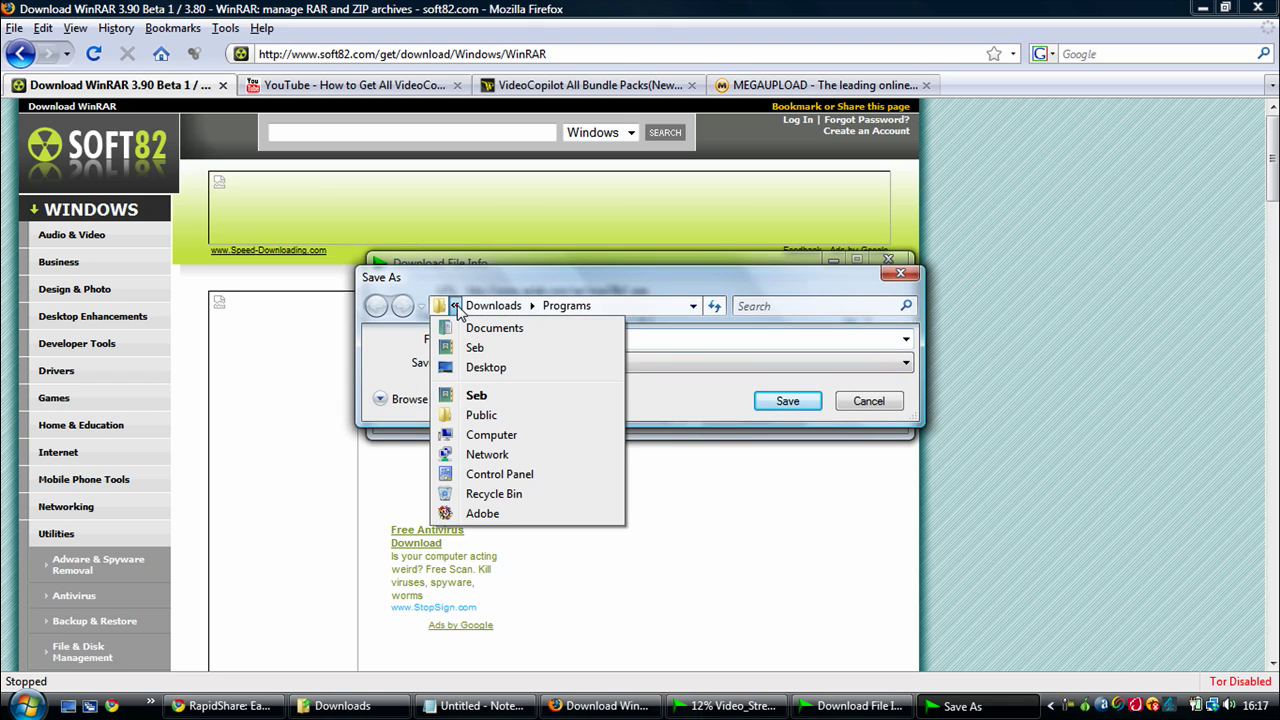
left_click(652, 382)
left_click(800, 401)
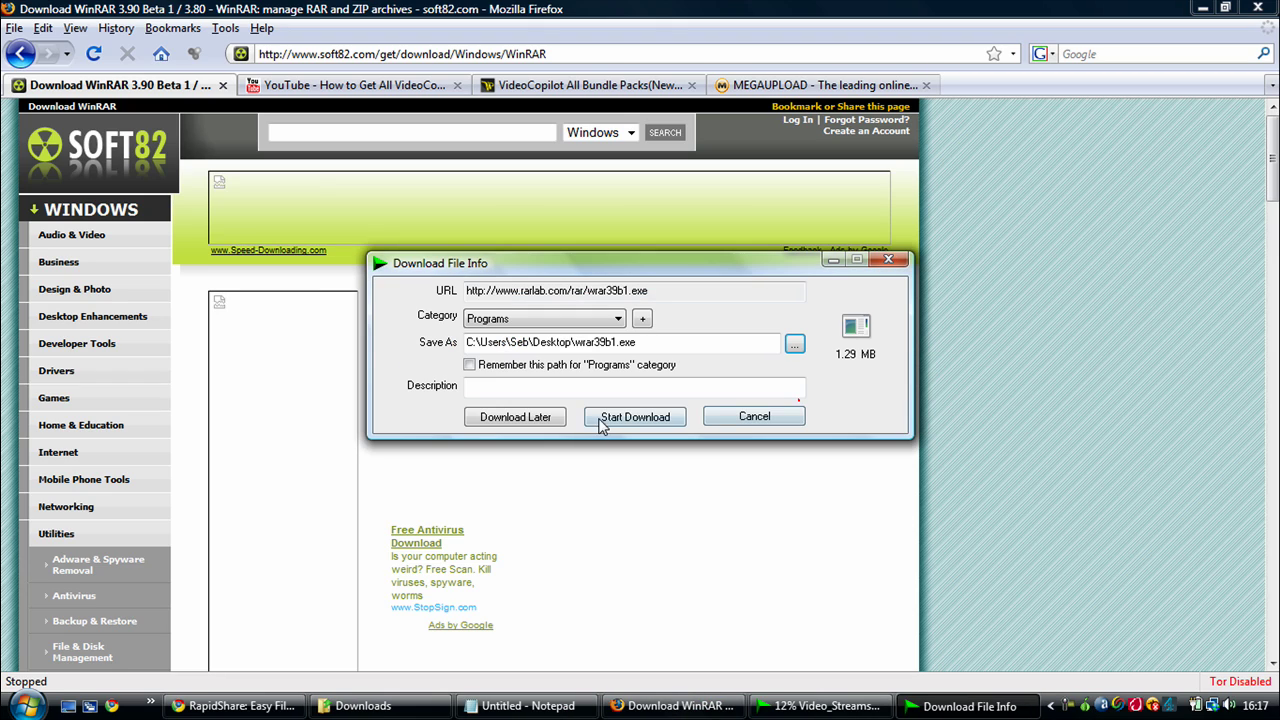
left_click(688, 418)
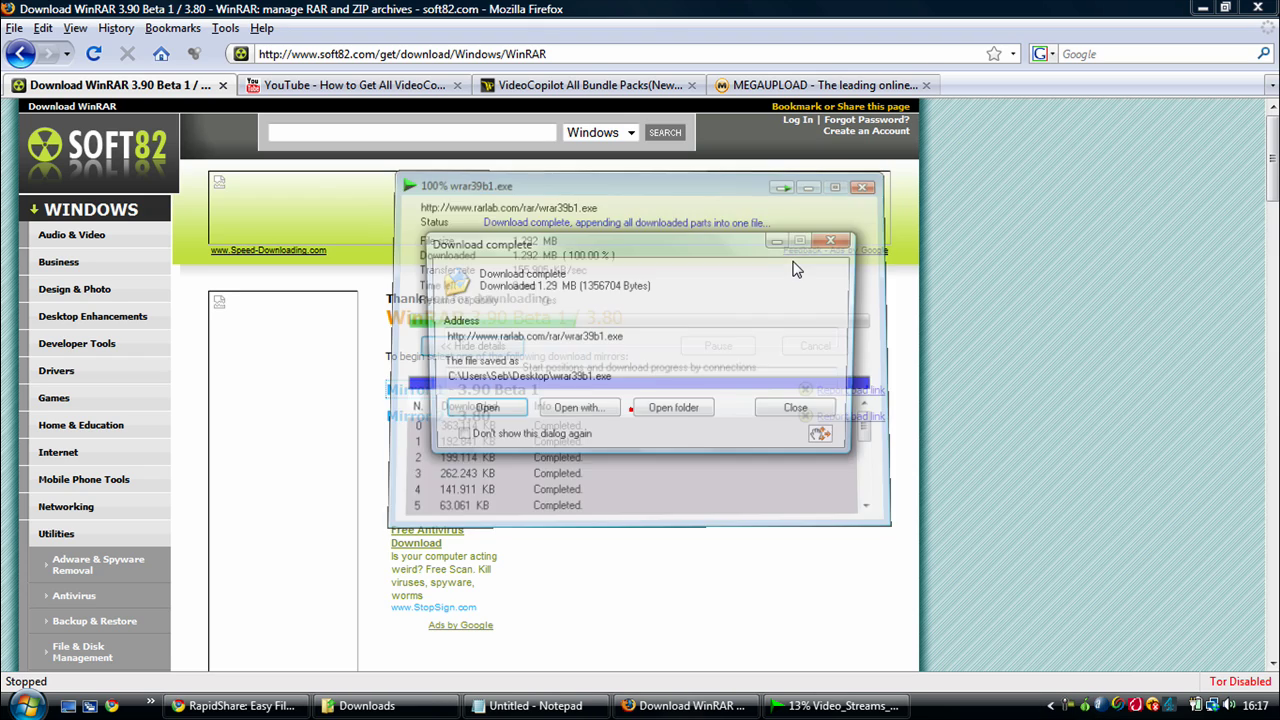
left_click(676, 412)
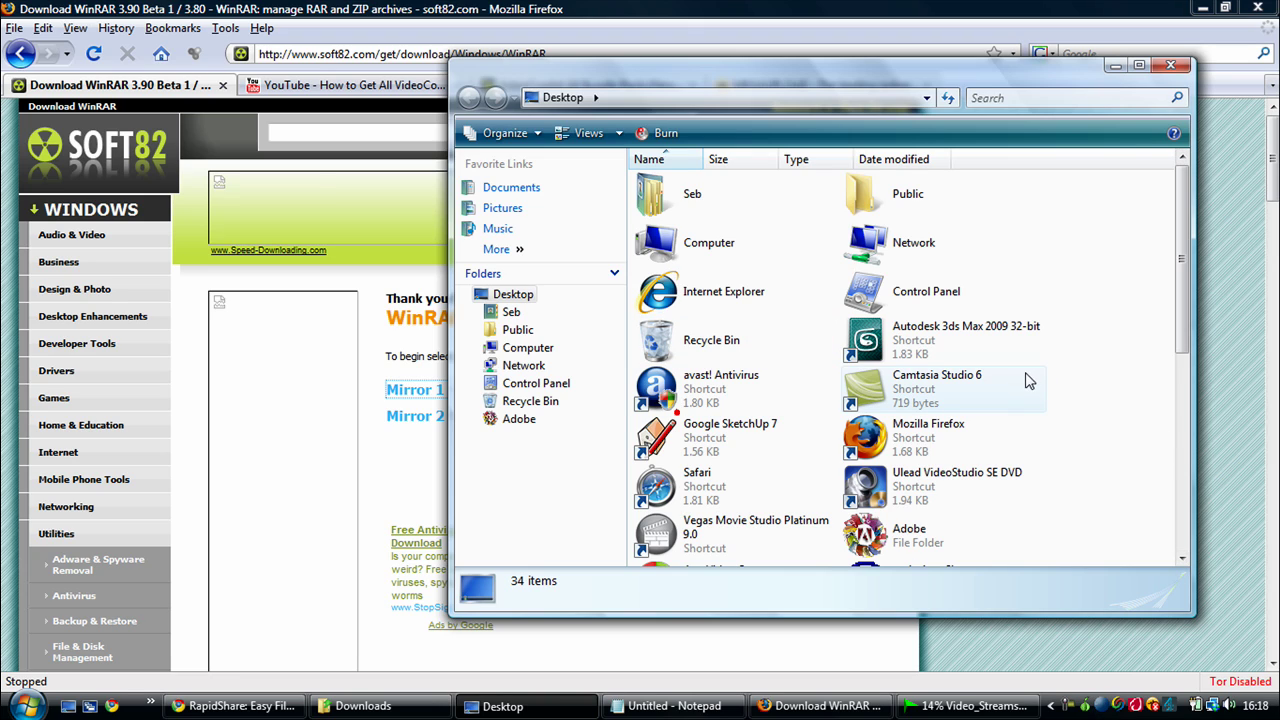
Step: Run an avast! virus scan on wrar39b1.exe from the Desktop file list
left_click_drag(1180, 285, 1151, 500)
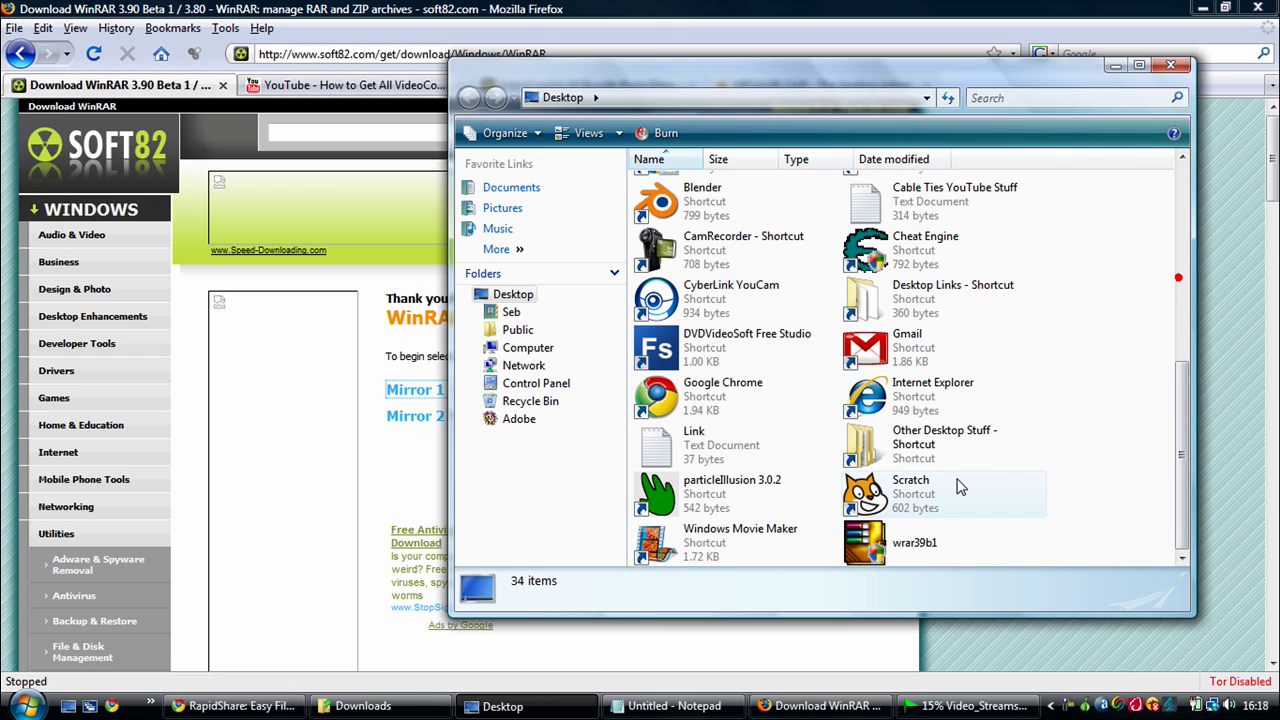
left_click(878, 548)
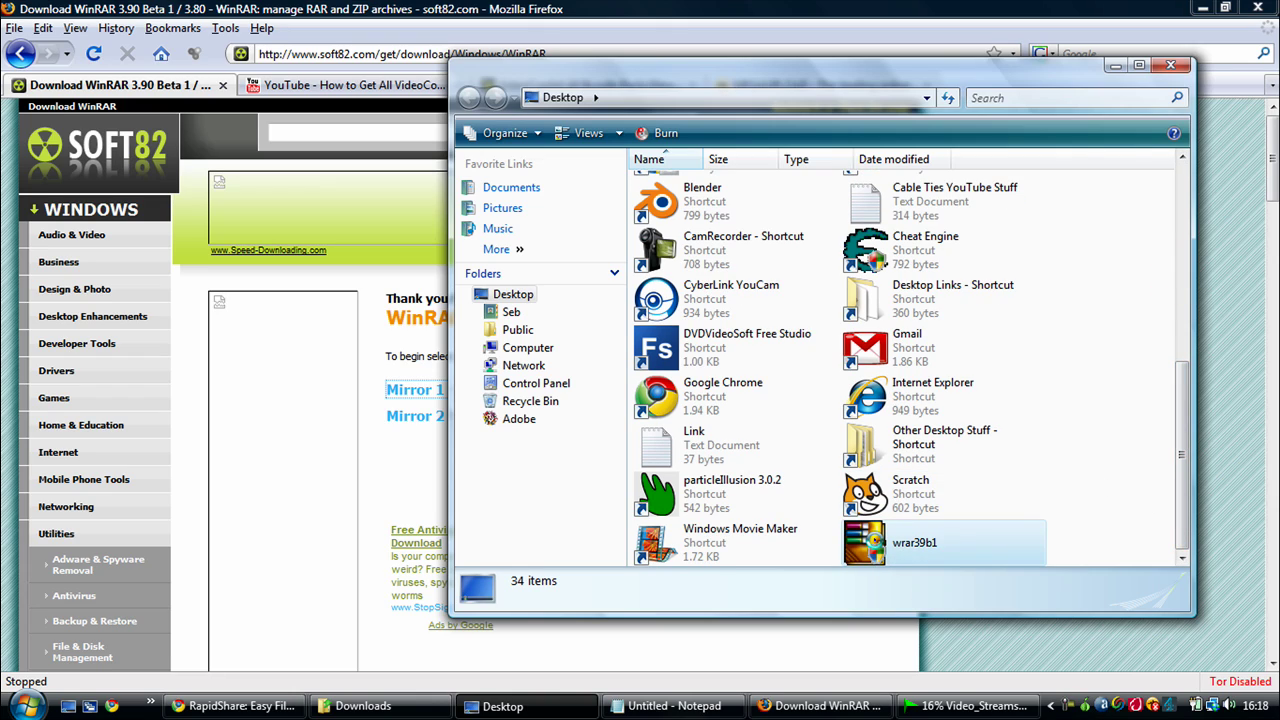
right_click(878, 545)
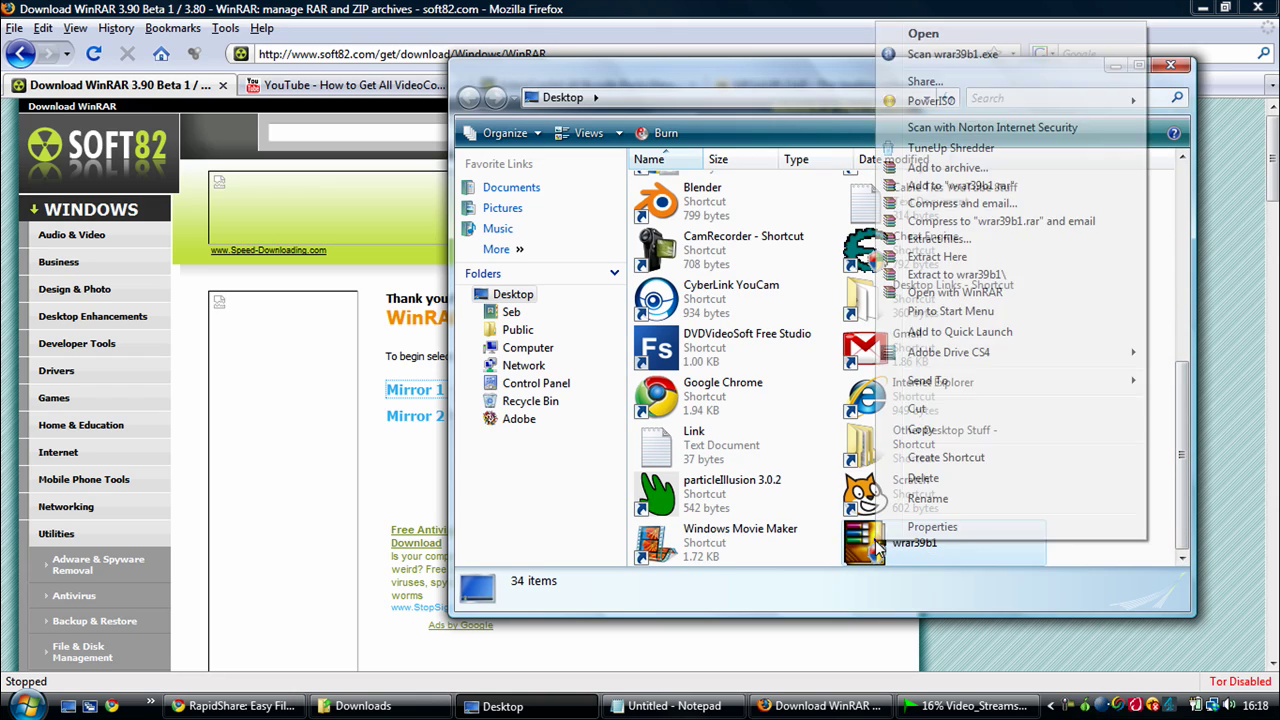
left_click(913, 56)
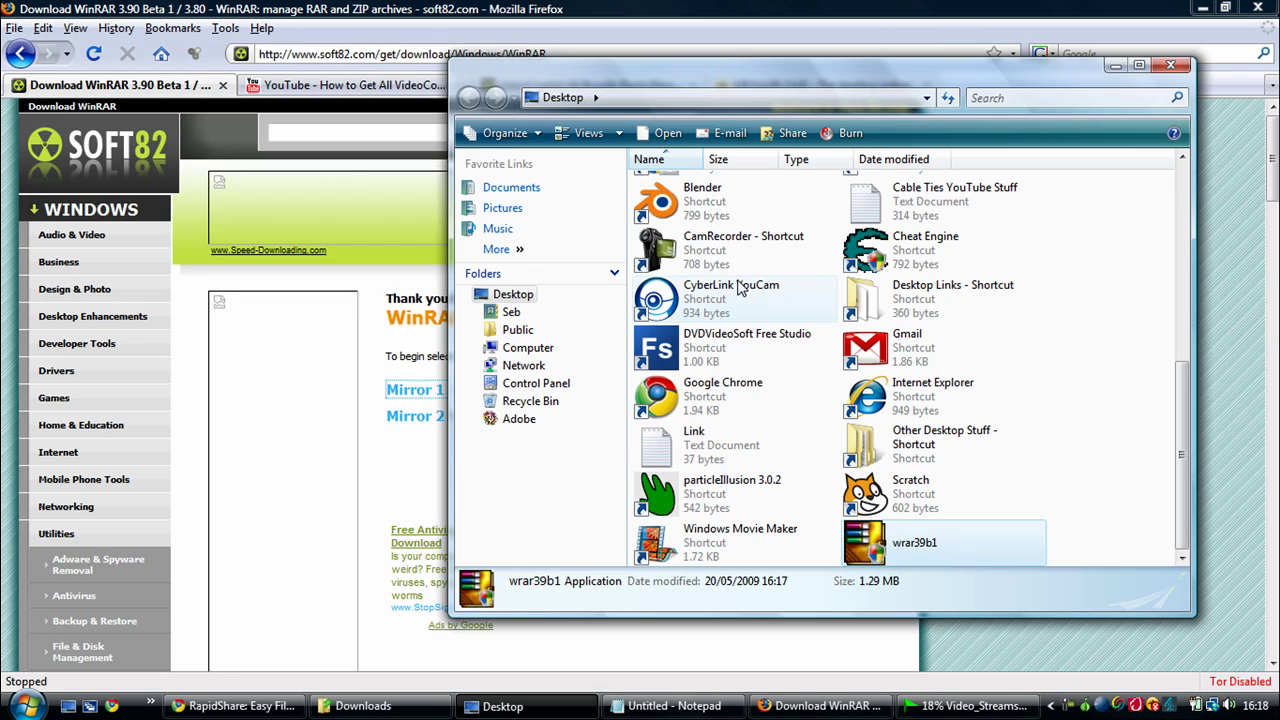
double_click(871, 552)
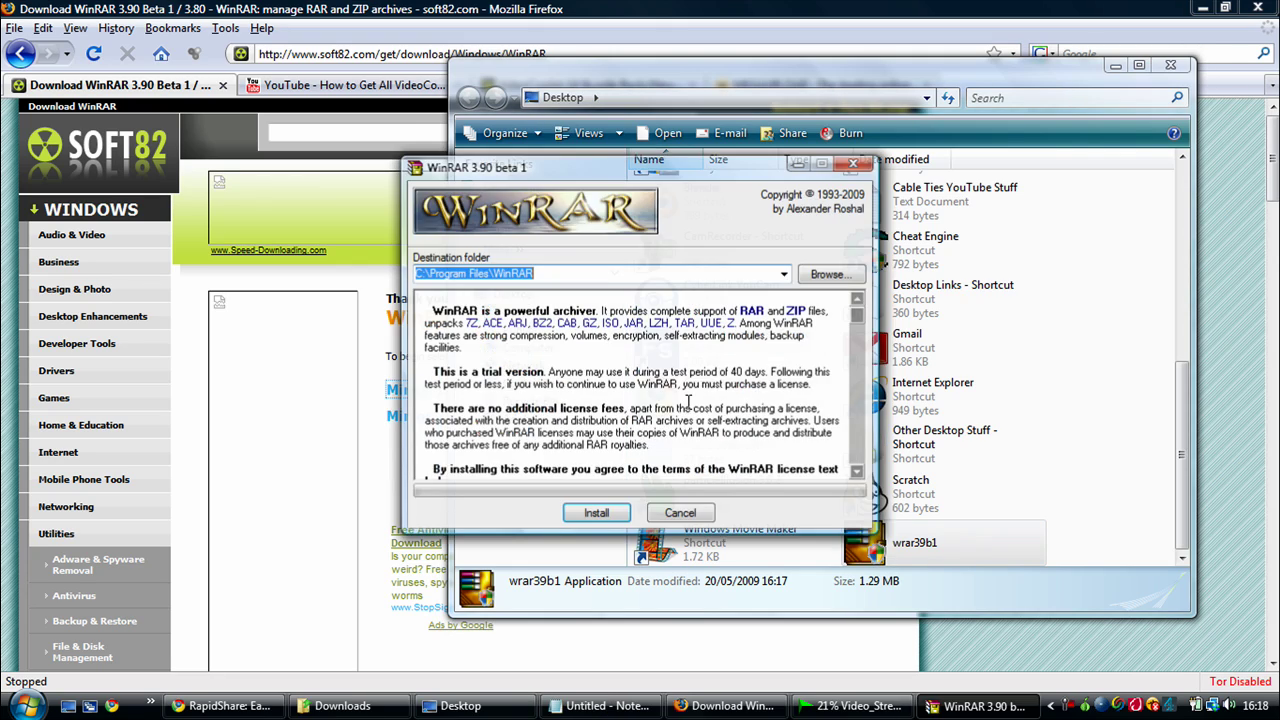
left_click(666, 516)
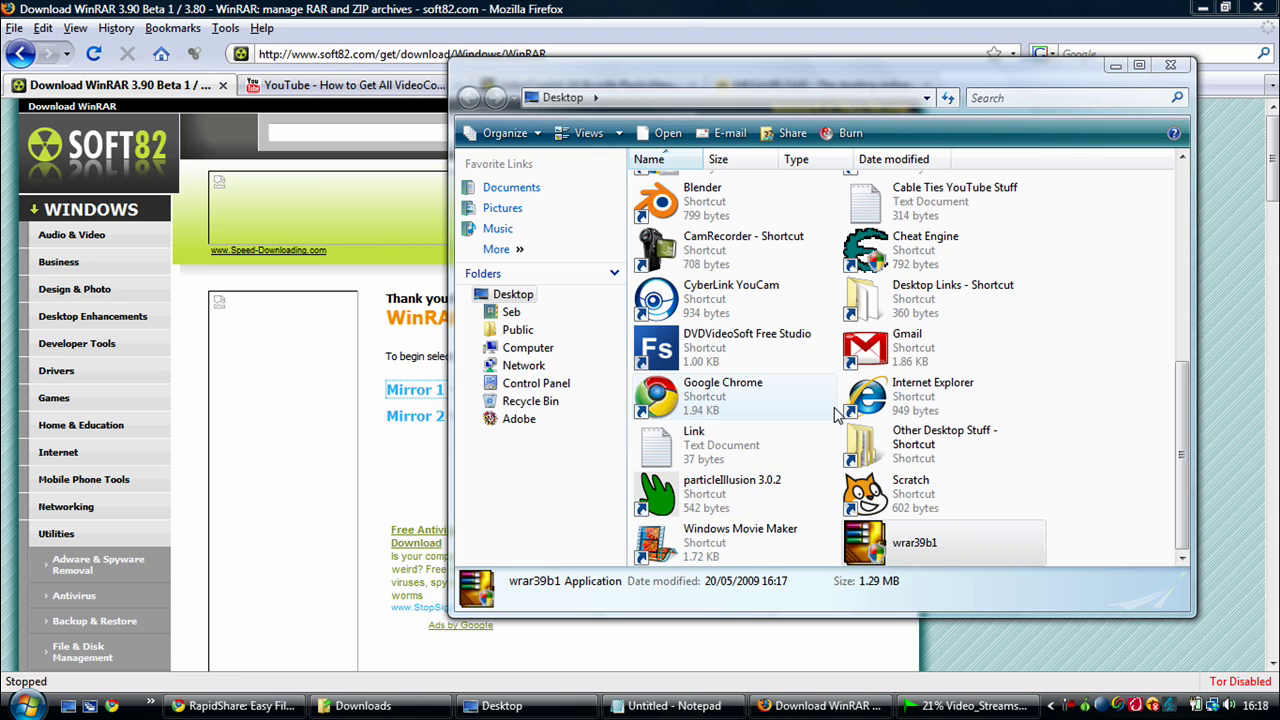
Step: Close the Desktop window and check the part01 download progress in IDM
left_click(1169, 66)
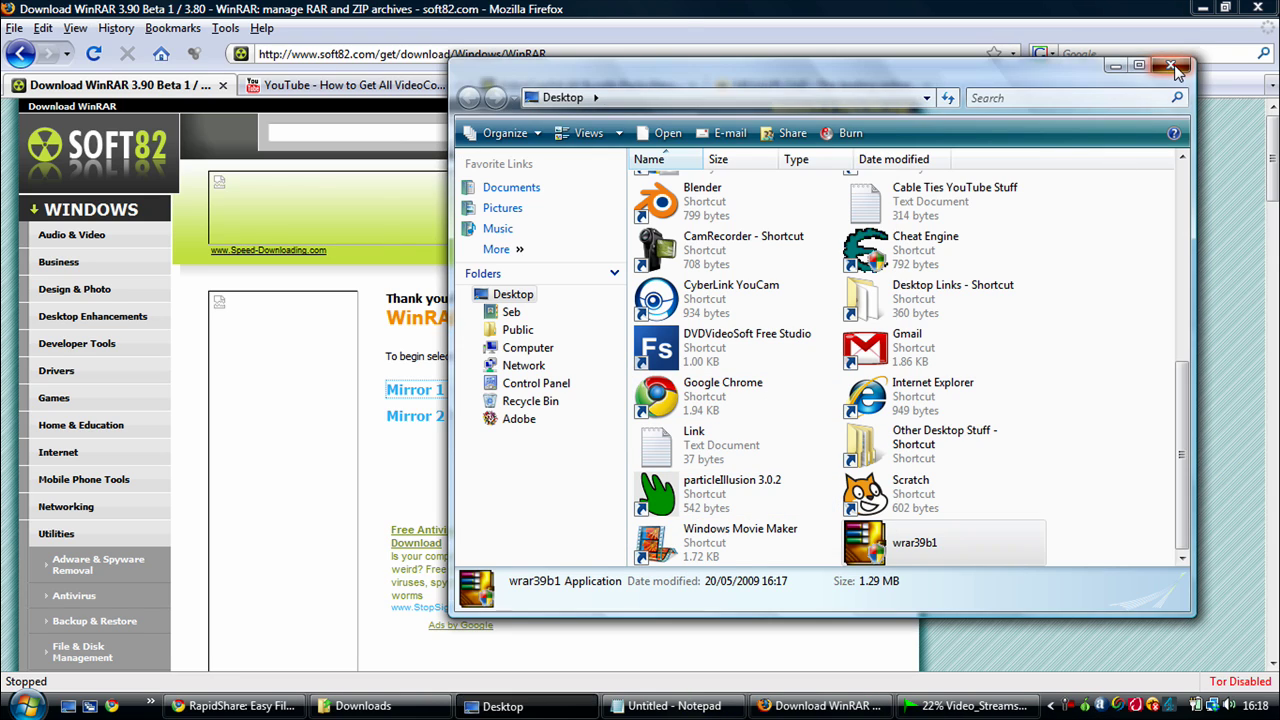
left_click(835, 706)
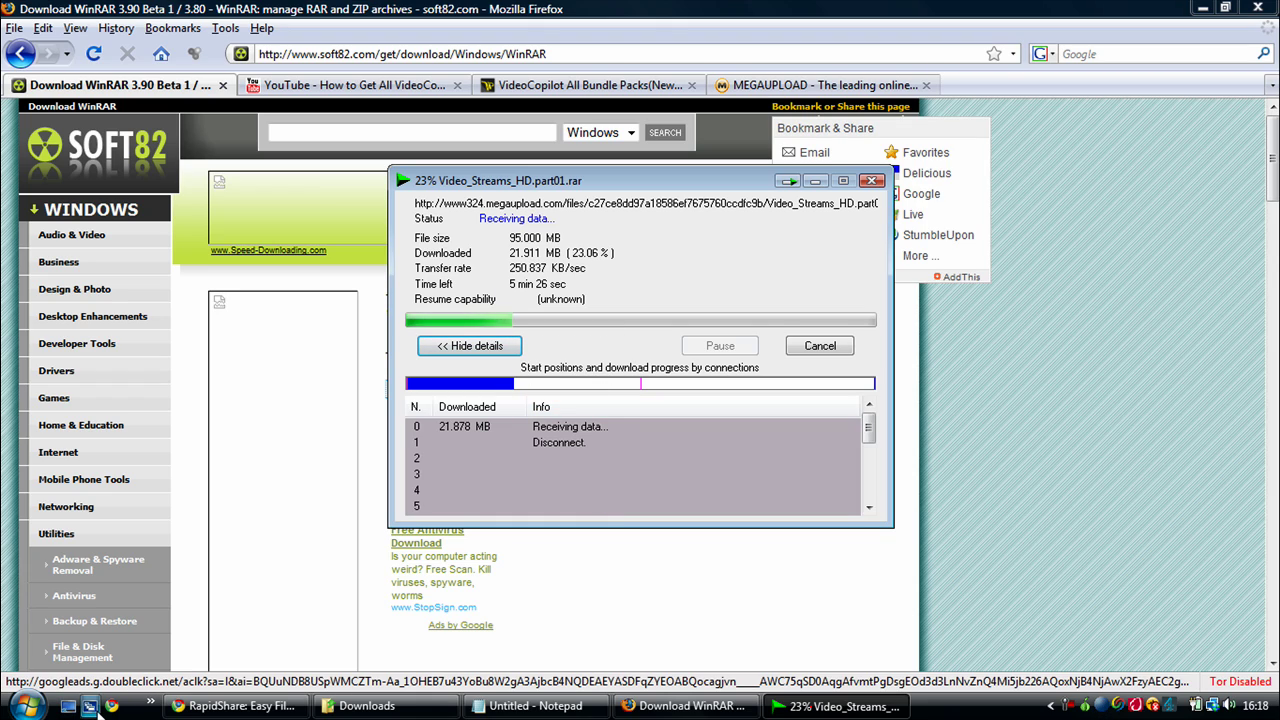
left_click(367, 706)
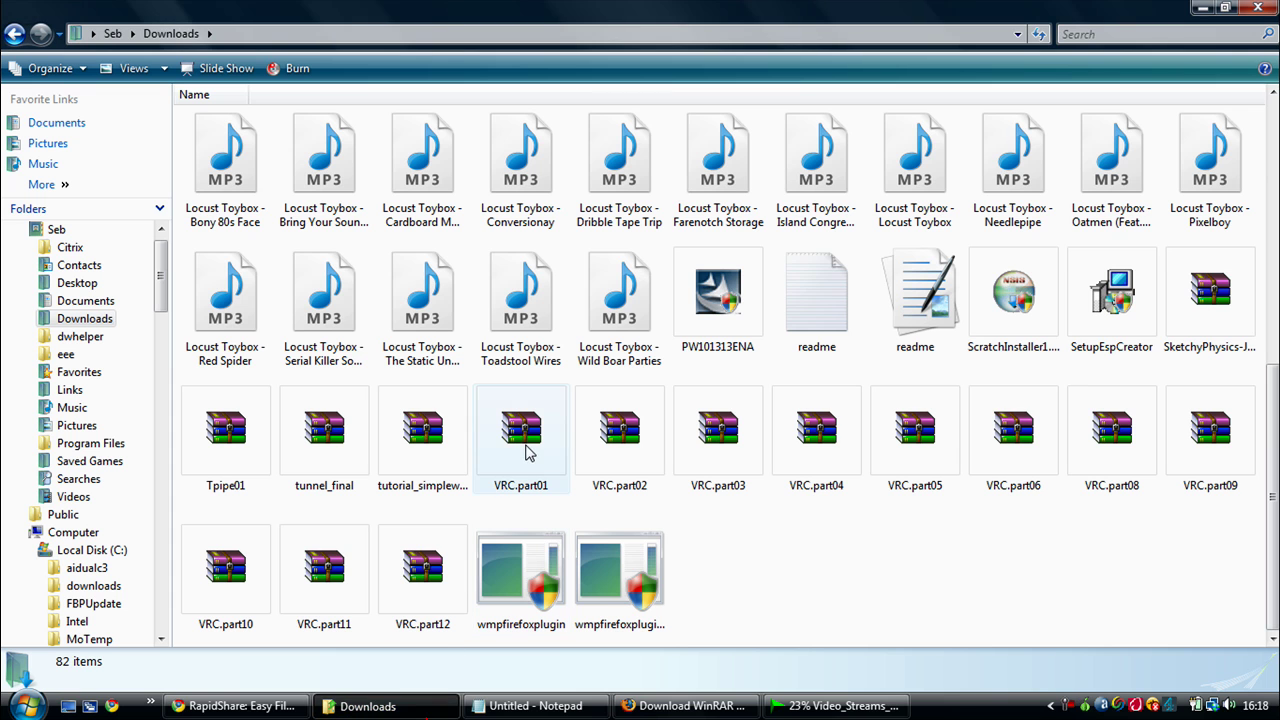
left_click(690, 706)
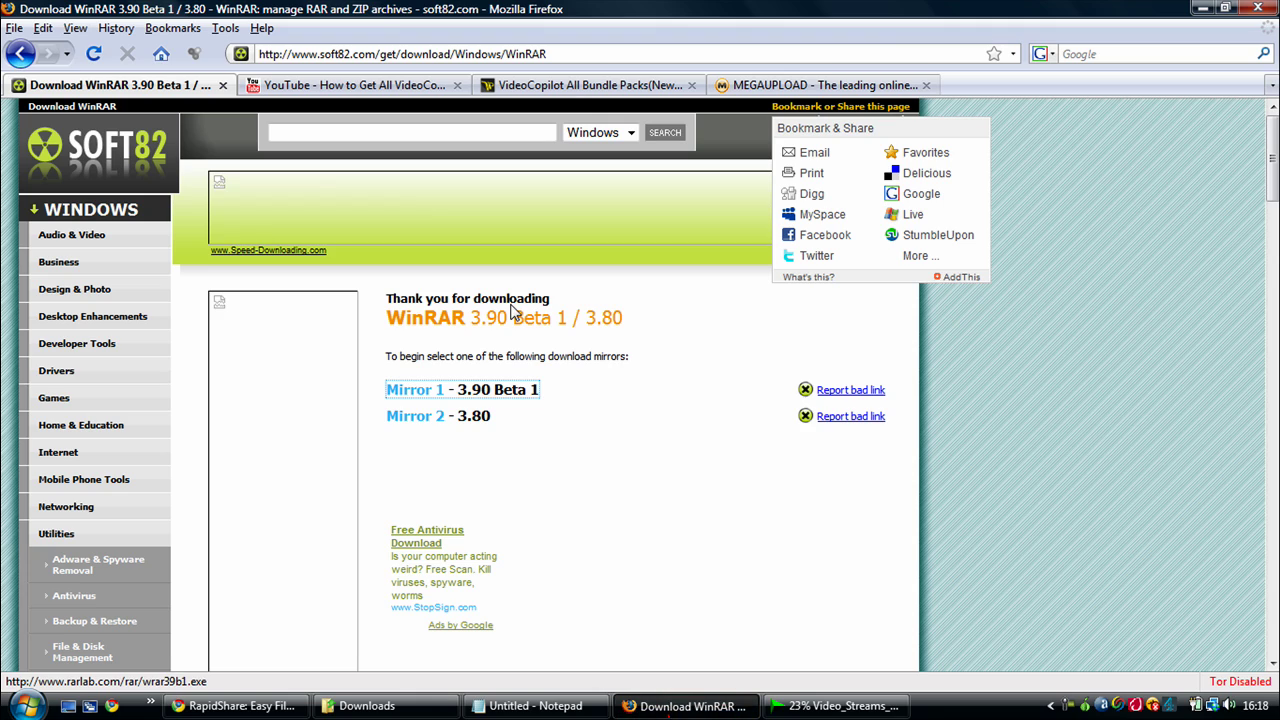
Step: Select the second megaupload link in the forum thread and review the part01 Megaupload page
left_click(558, 85)
left_click_drag(449, 345, 719, 347)
left_click(737, 85)
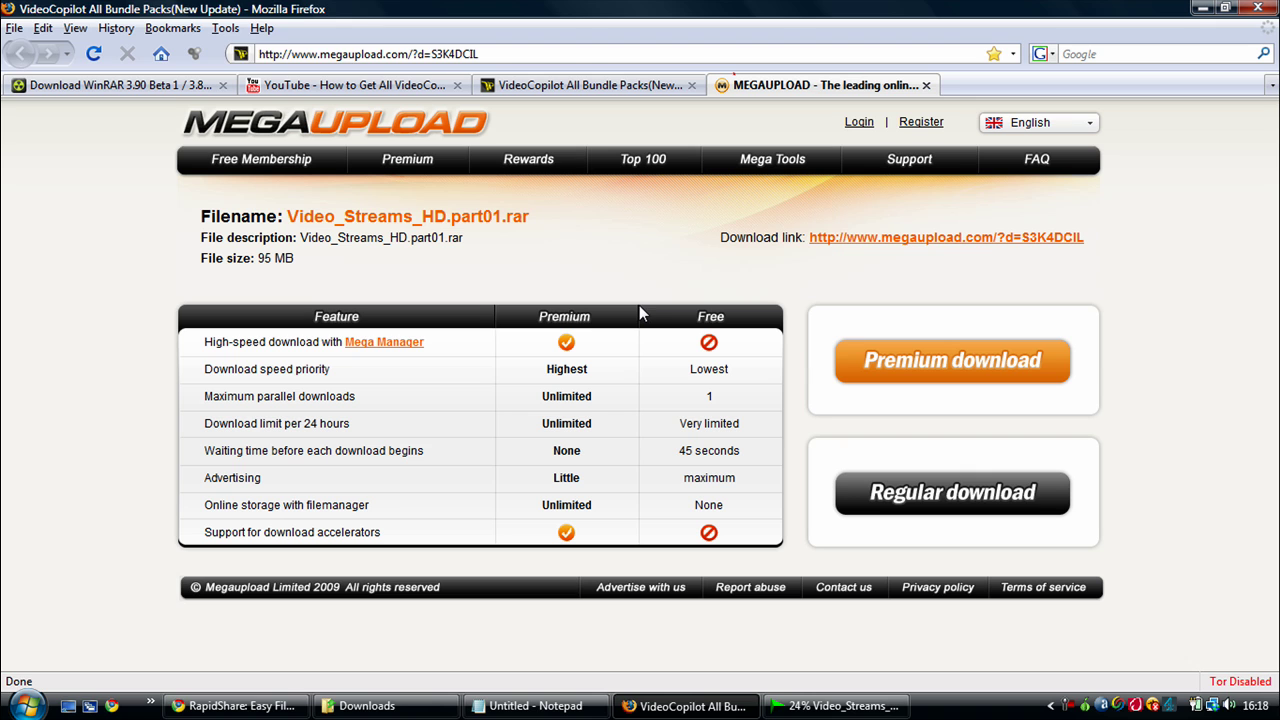
left_click(590, 84)
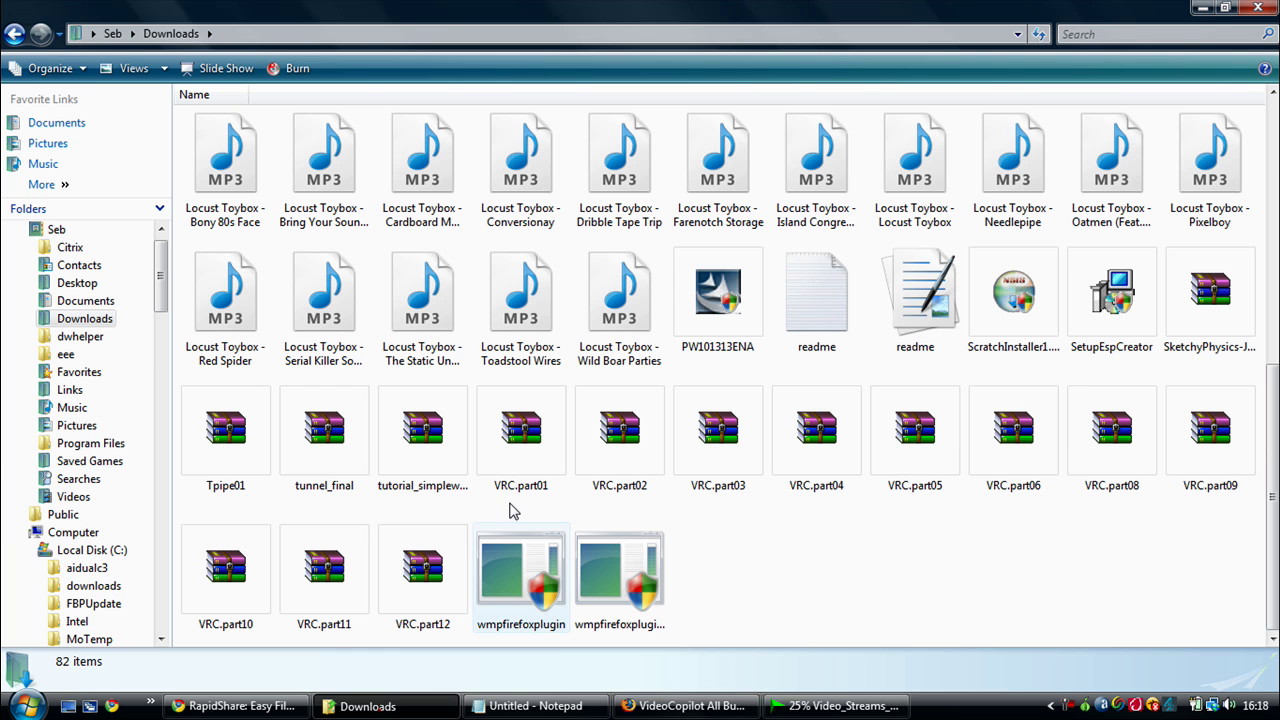
Step: Inspect the VRC.part01 archive in Downloads, scroll the forum page, then return to Downloads
left_click(385, 712)
left_click(520, 452)
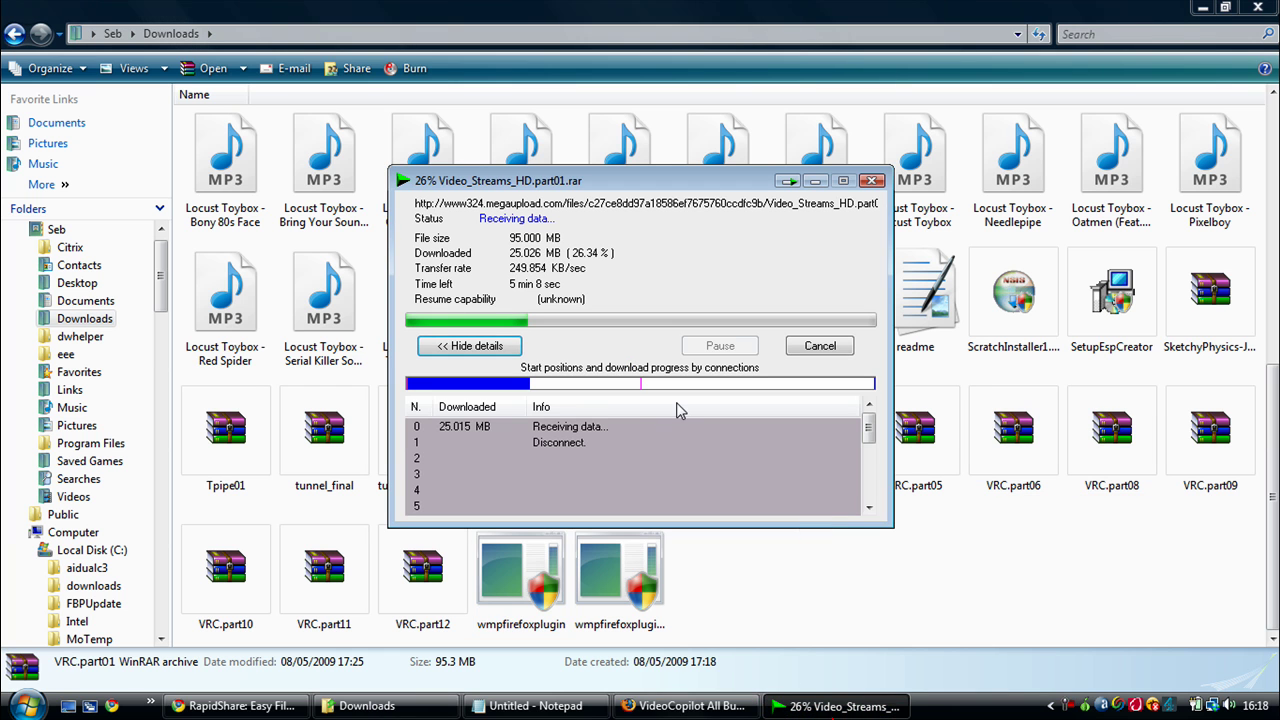
left_click(690, 706)
scroll(600, 518, "up", 4)
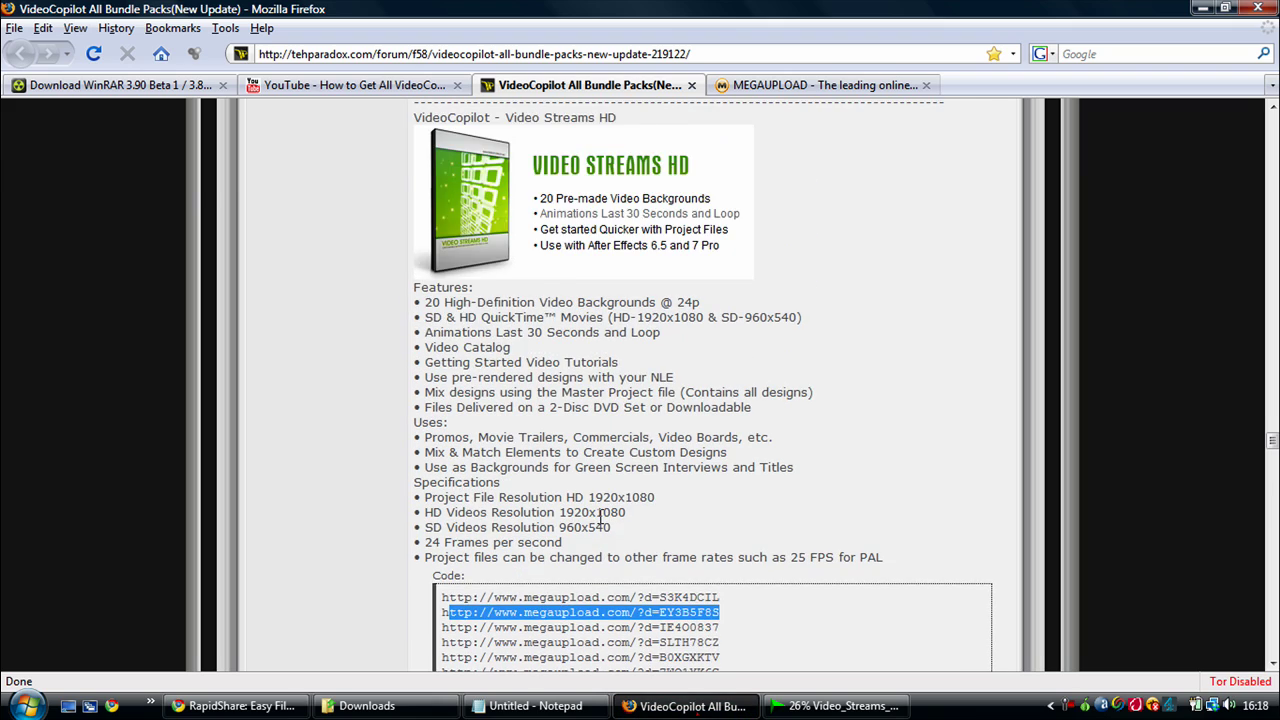
scroll(600, 518, "up", 1)
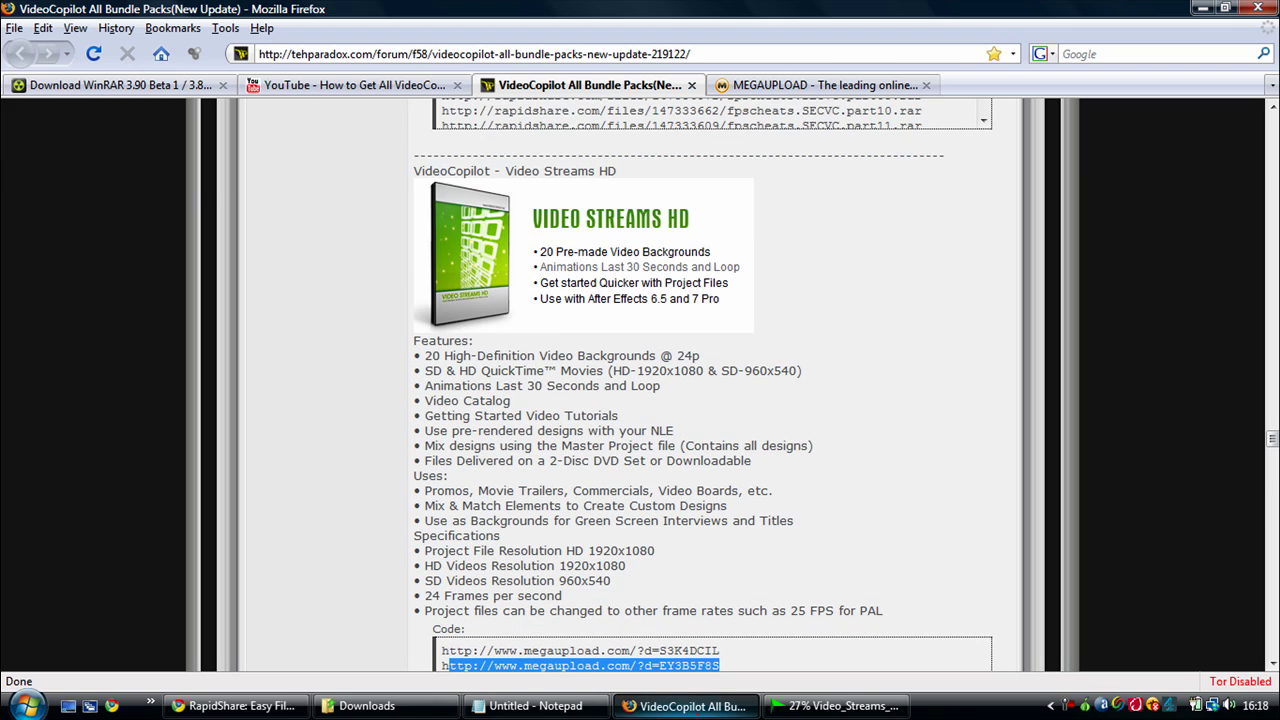
left_click(367, 706)
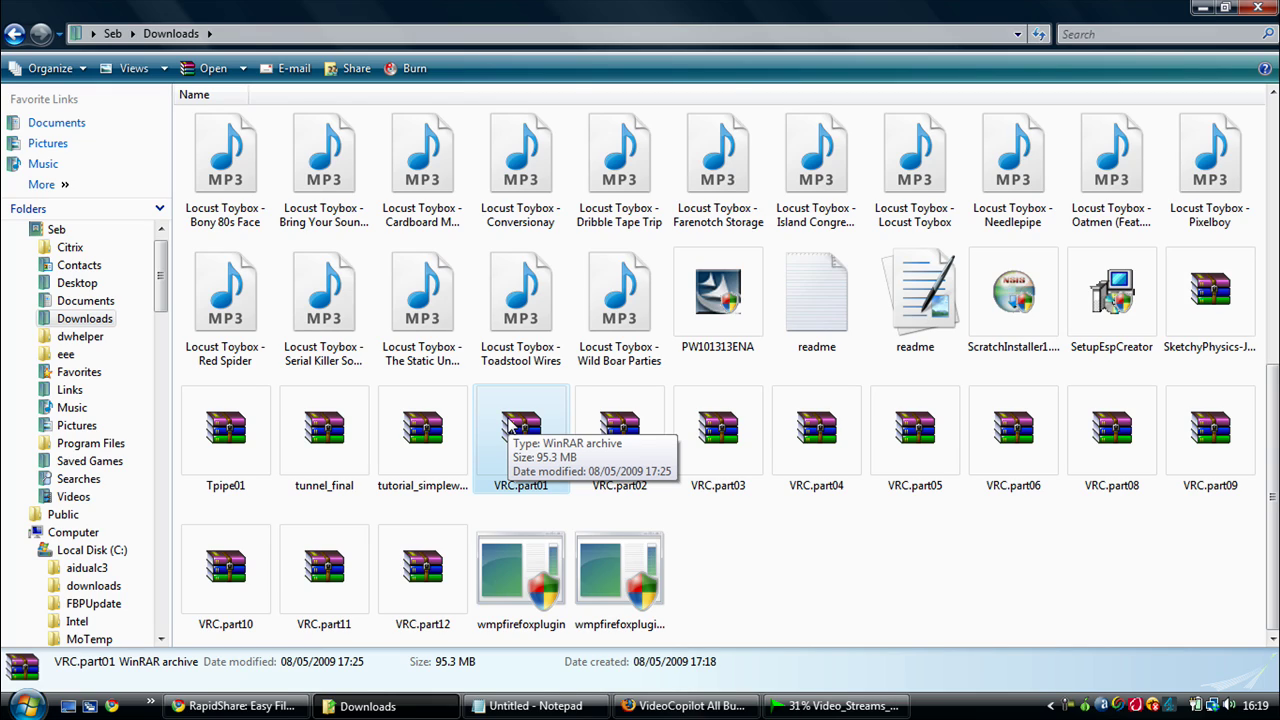
Step: Open the address bar's top-level locations list, dismiss it, and reopen it
left_click(94, 34)
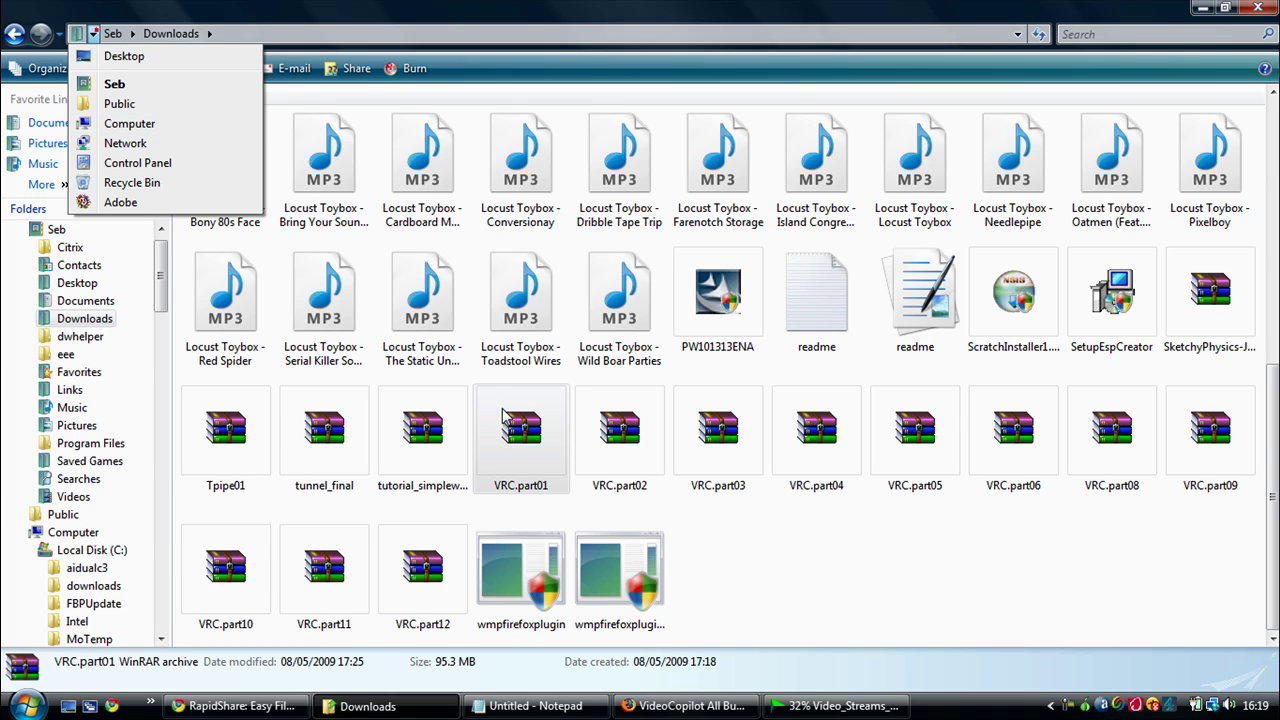
left_click(592, 510)
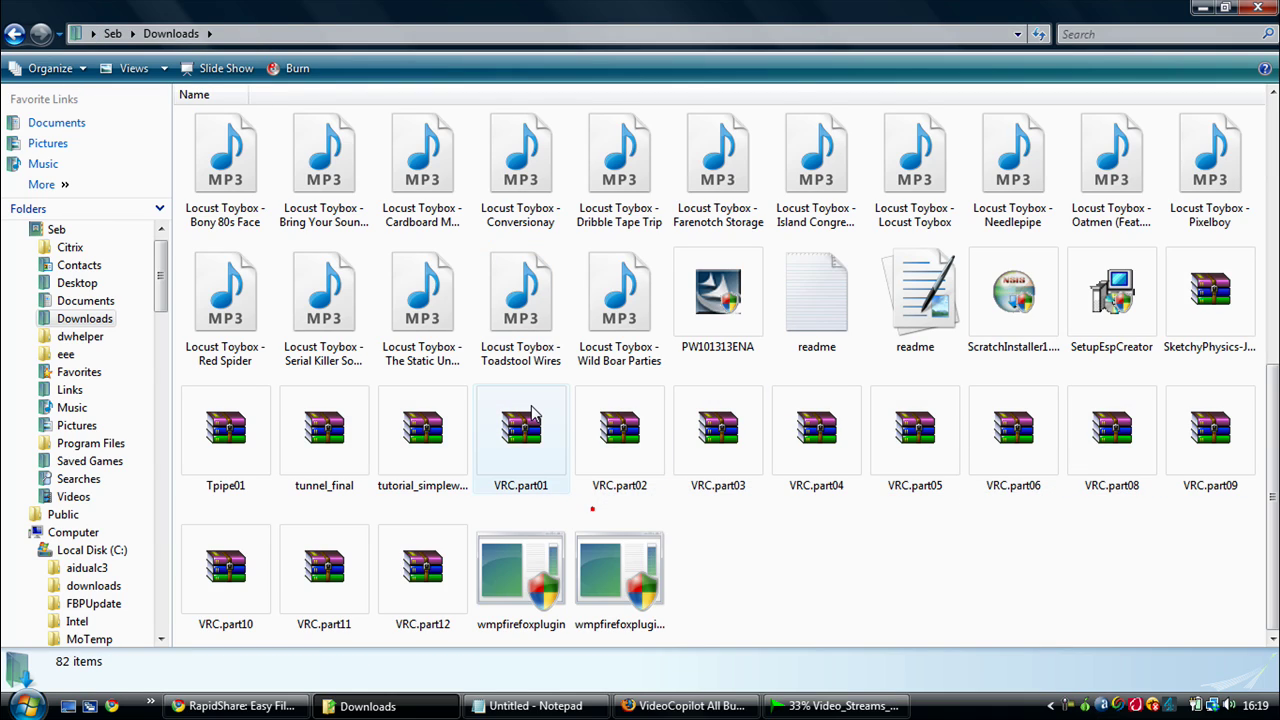
left_click(94, 34)
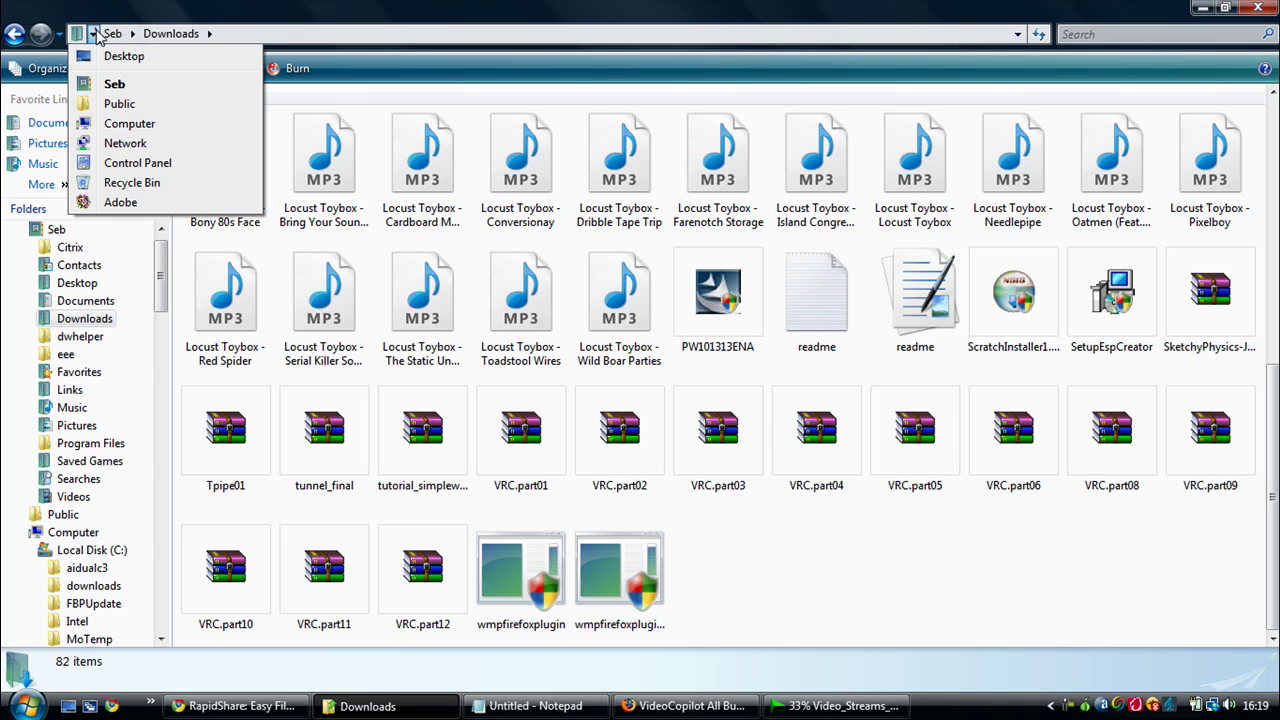
Step: Go from Computer into EXT HD (F:)\Seb\My Videos 2 and reposition the Video_Streams_HD icon
left_click(120, 124)
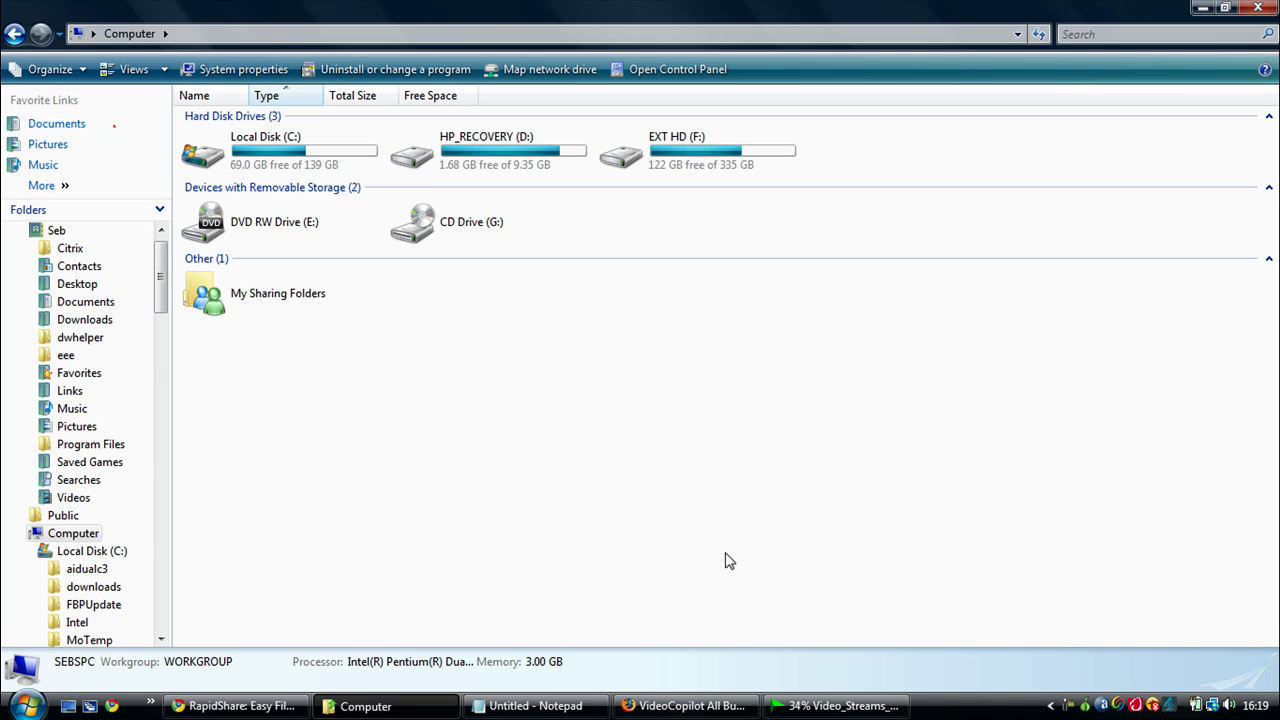
double_click(645, 149)
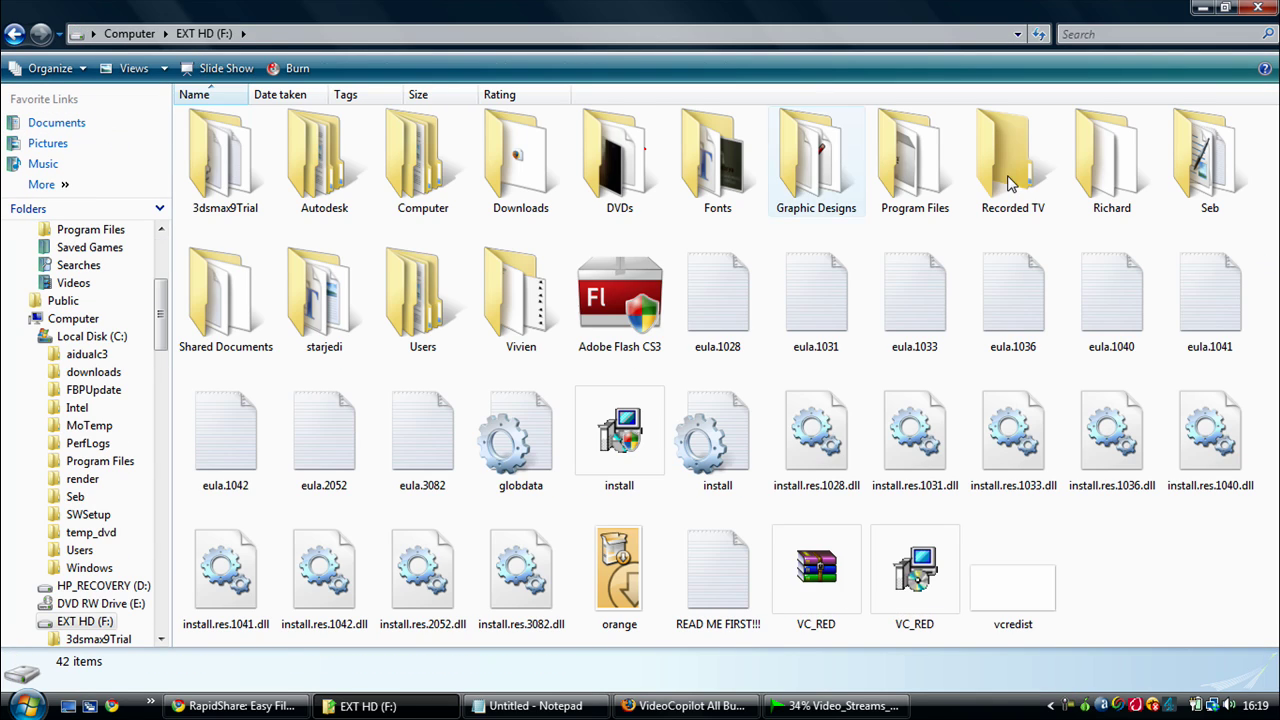
double_click(1205, 180)
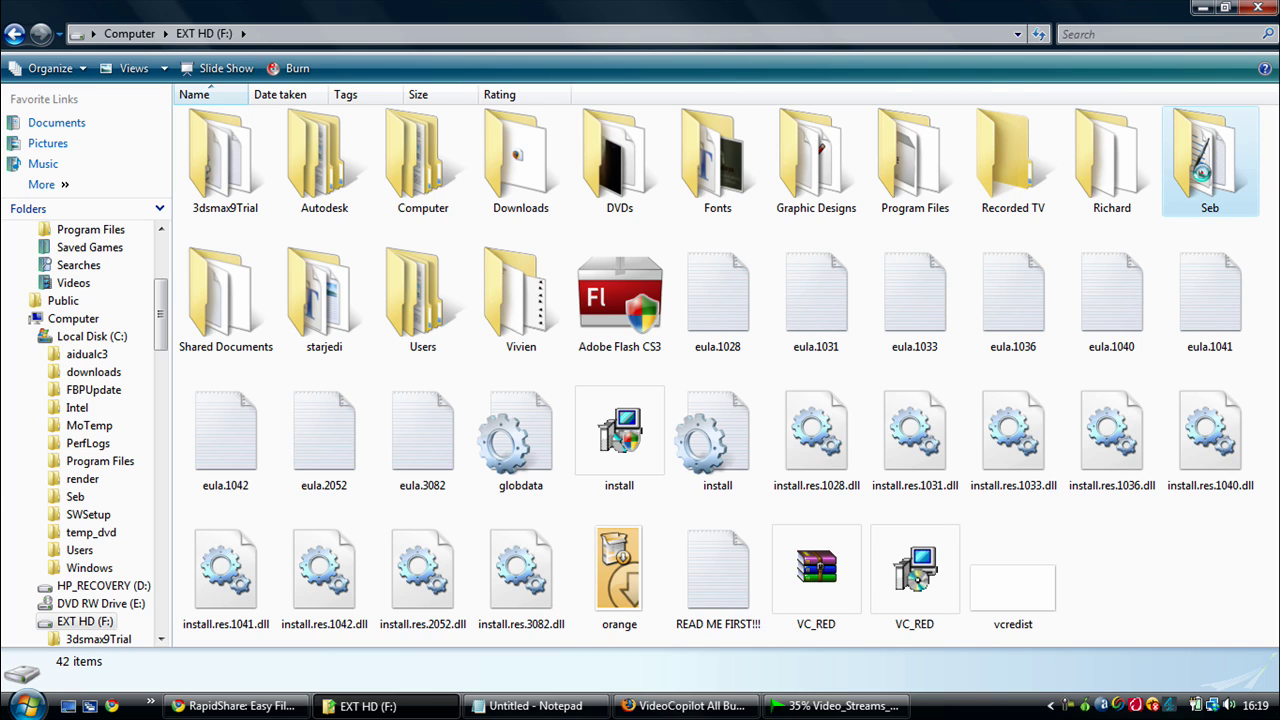
scroll(295, 480, "down", 7)
scroll(295, 480, "down", 20)
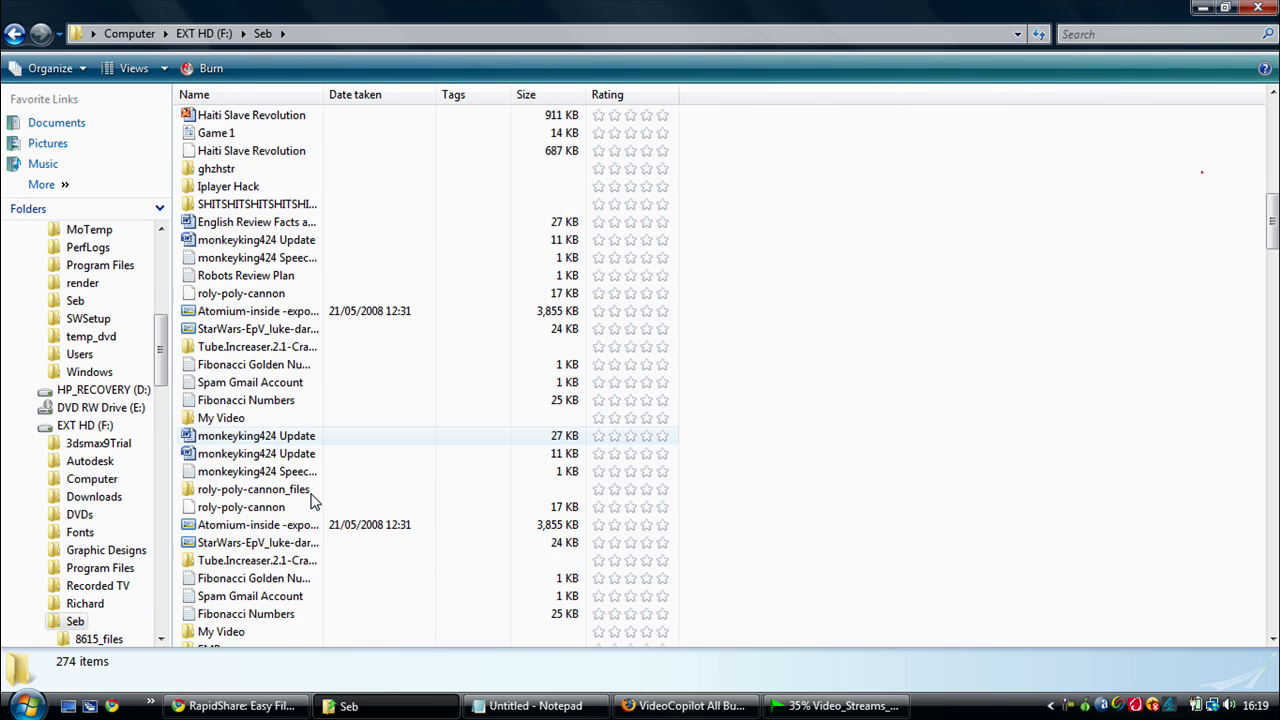
scroll(315, 507, "down", 7)
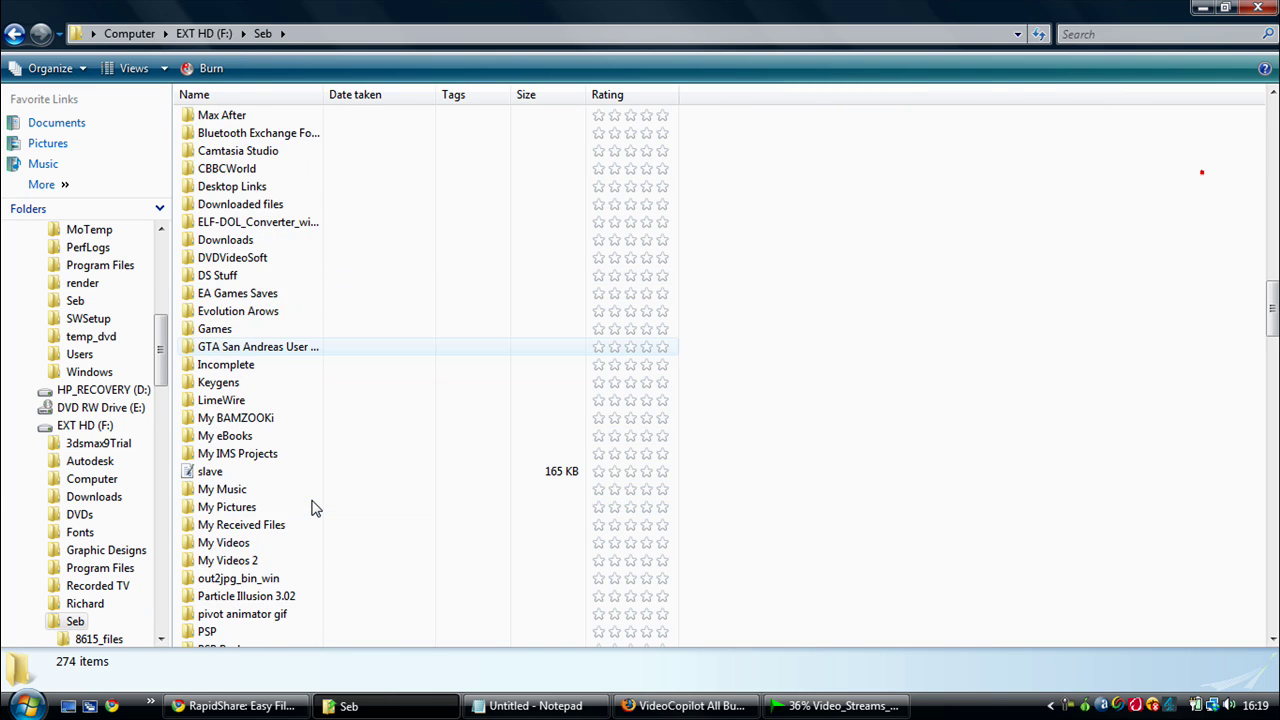
double_click(182, 345)
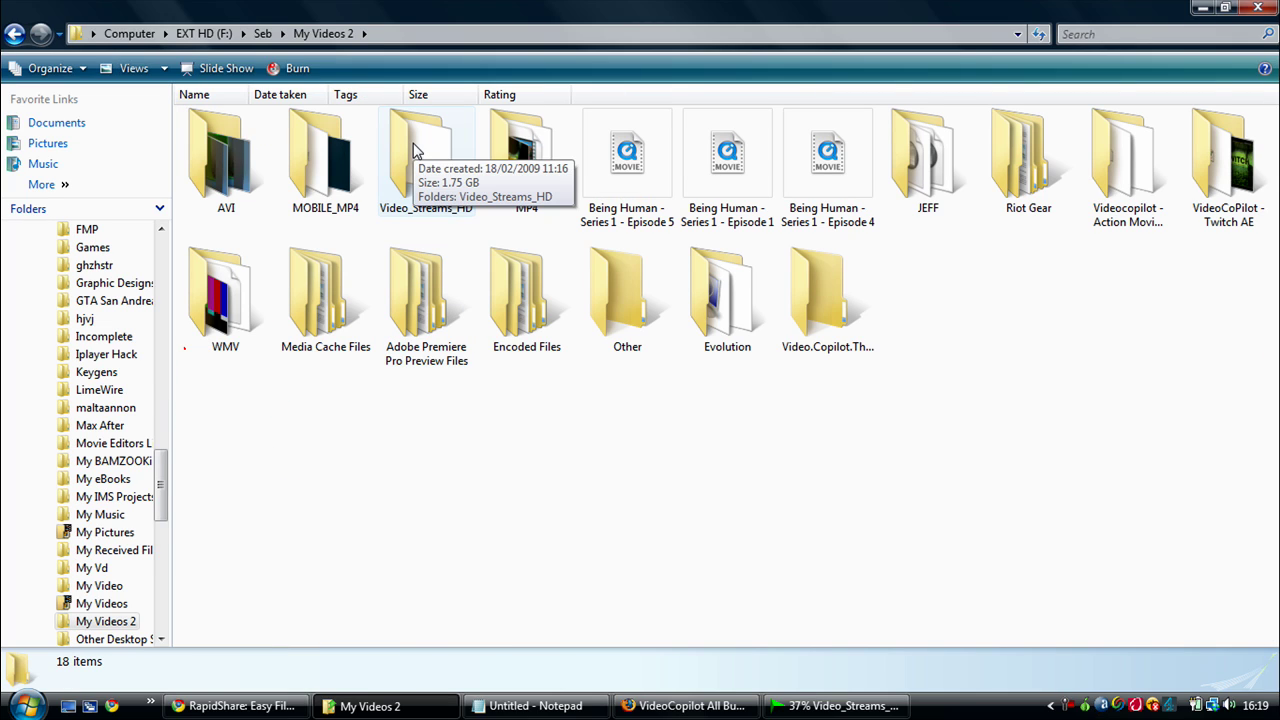
left_click_drag(417, 150, 958, 329)
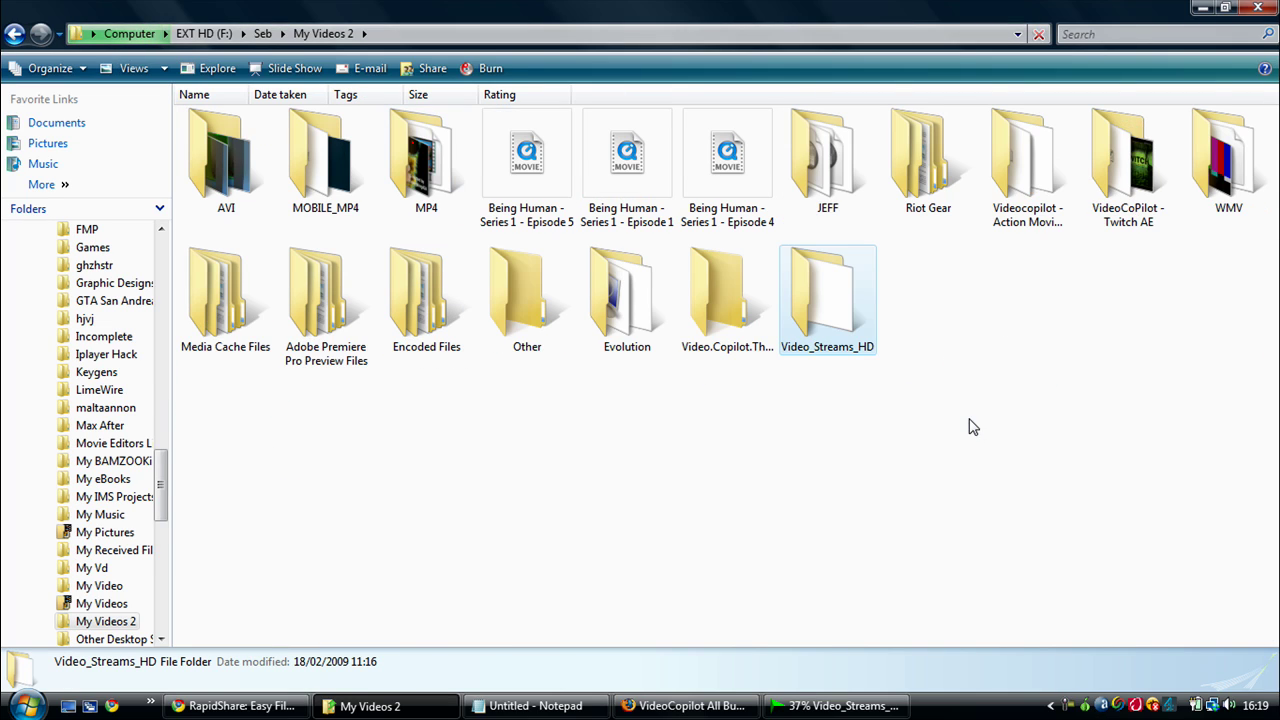
left_click_drag(828, 300, 380, 165)
Step: Open Video_Streams_HD, look inside Design_01, then select all Design folders and Resources
double_click(445, 178)
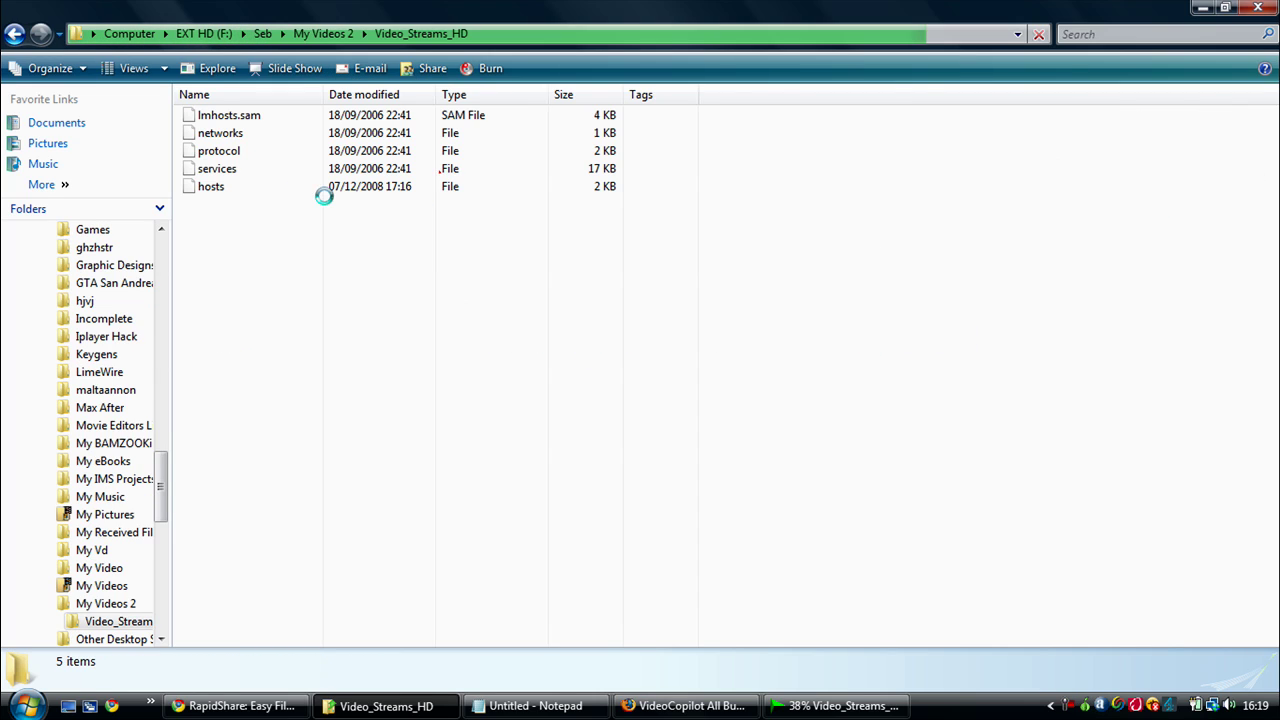
double_click(193, 119)
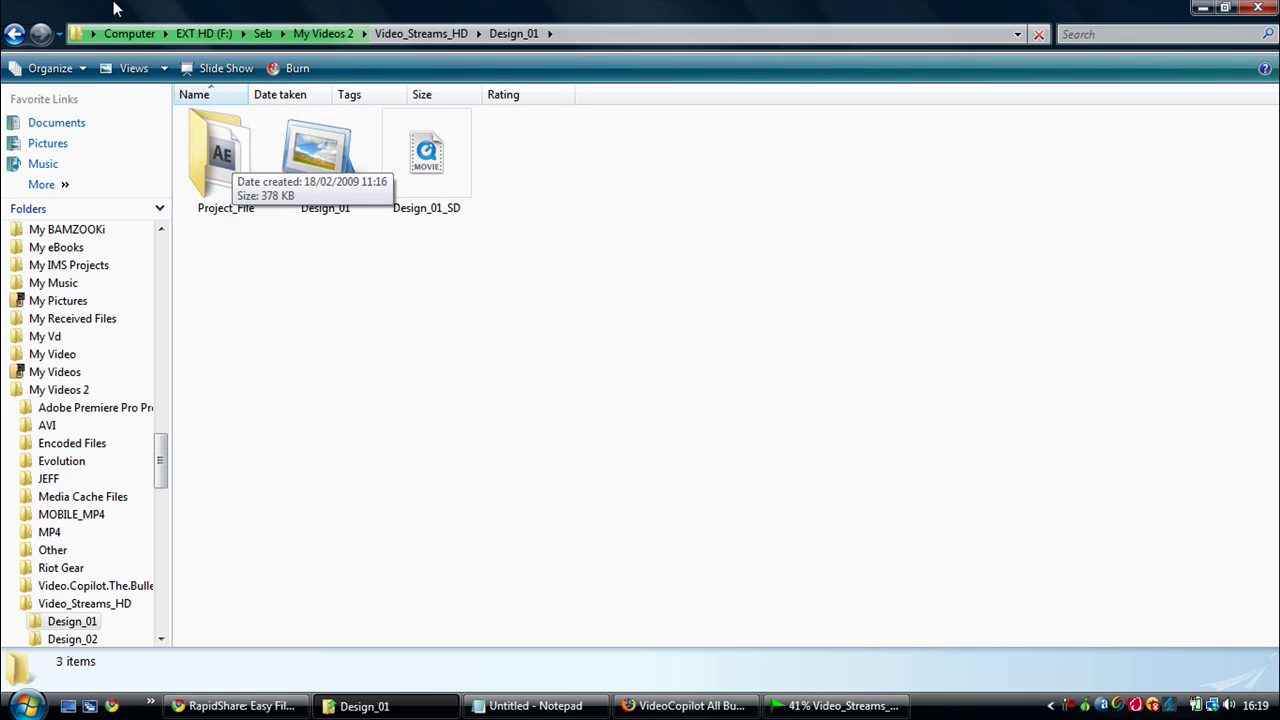
key("BackSpace")
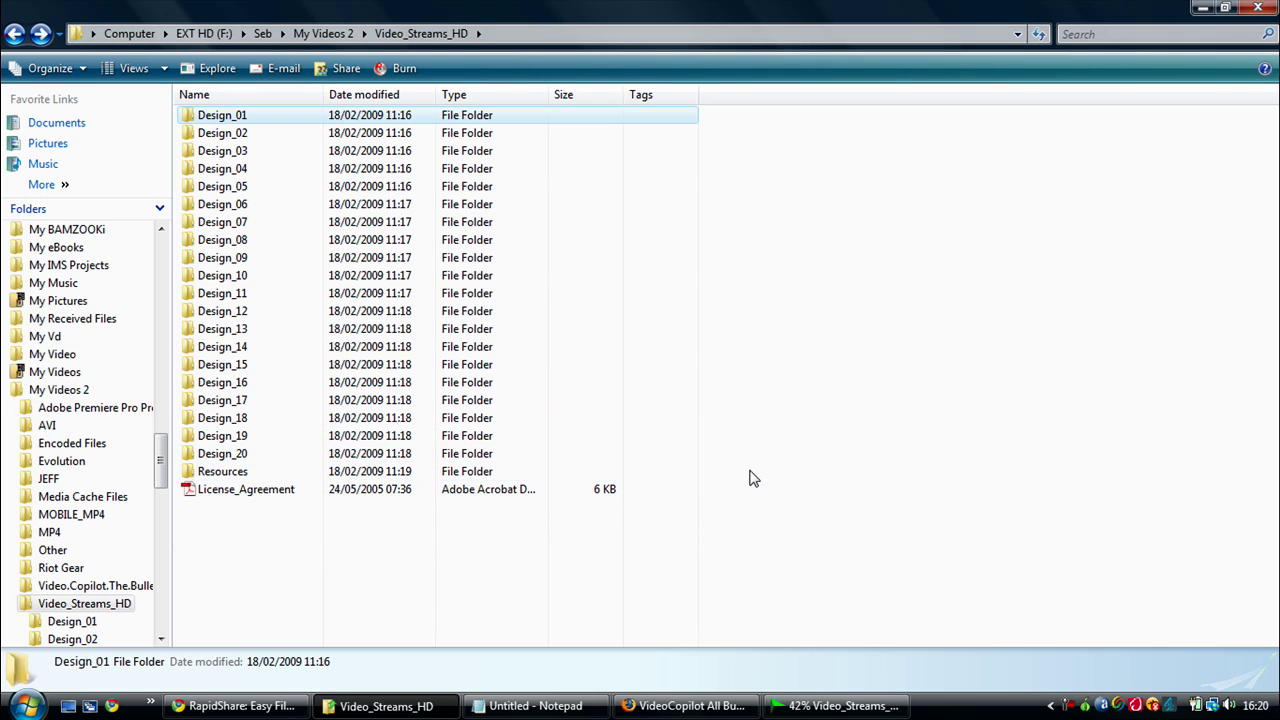
left_click_drag(730, 480, 617, 112)
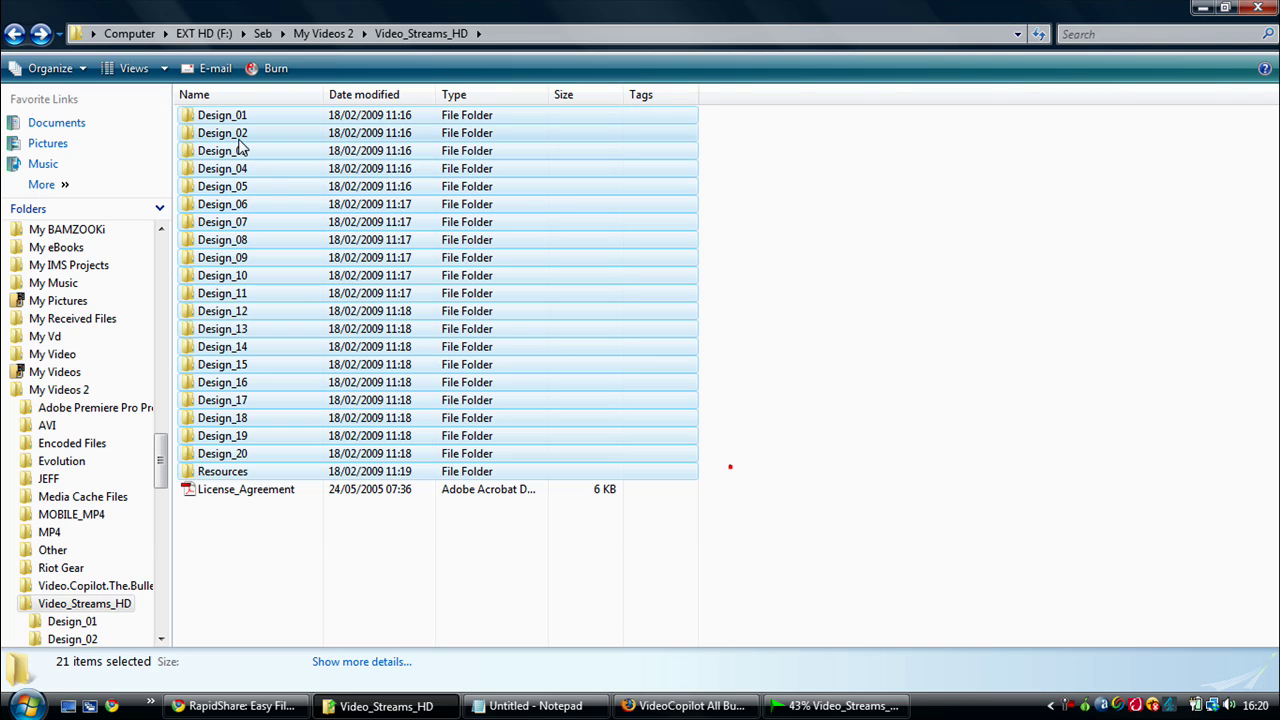
mouse_move(686, 706)
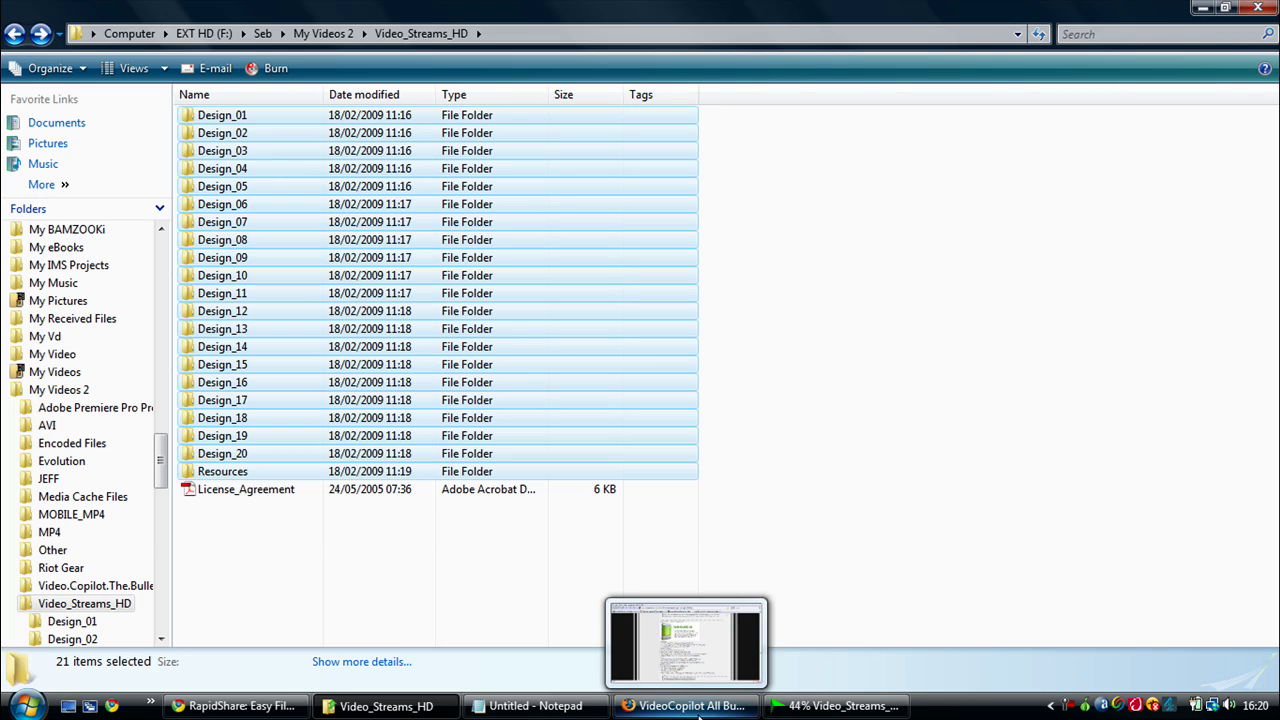
Step: Cancel the part01.rar download in IDM and return to the 'How to Get All VideoCopilot Products For Free' YouTube tab
left_click(690, 706)
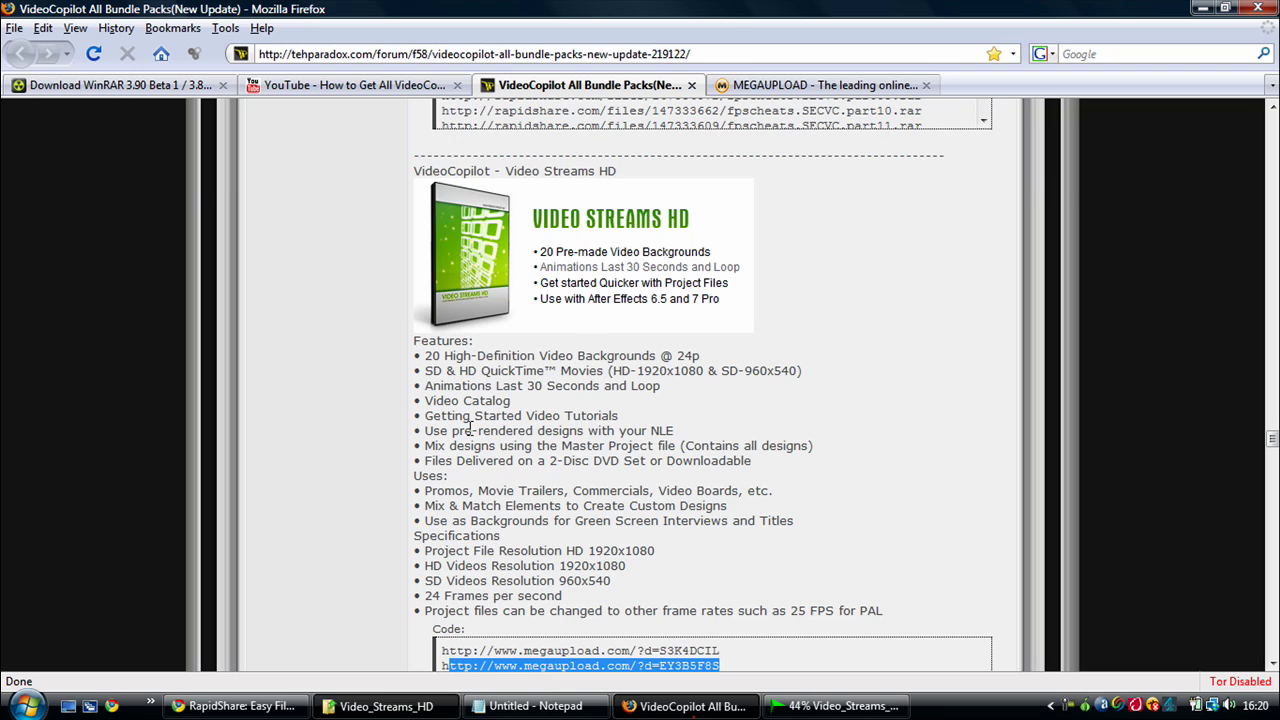
scroll(474, 467, "down", 1)
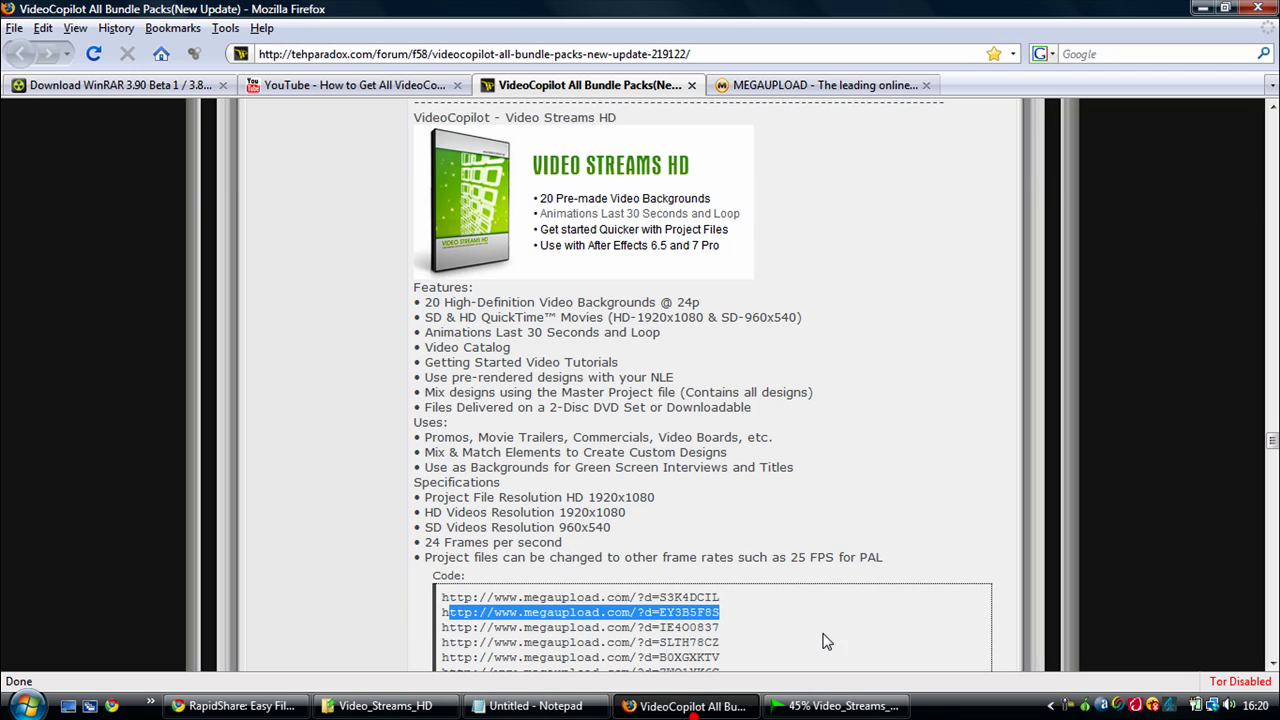
left_click(838, 706)
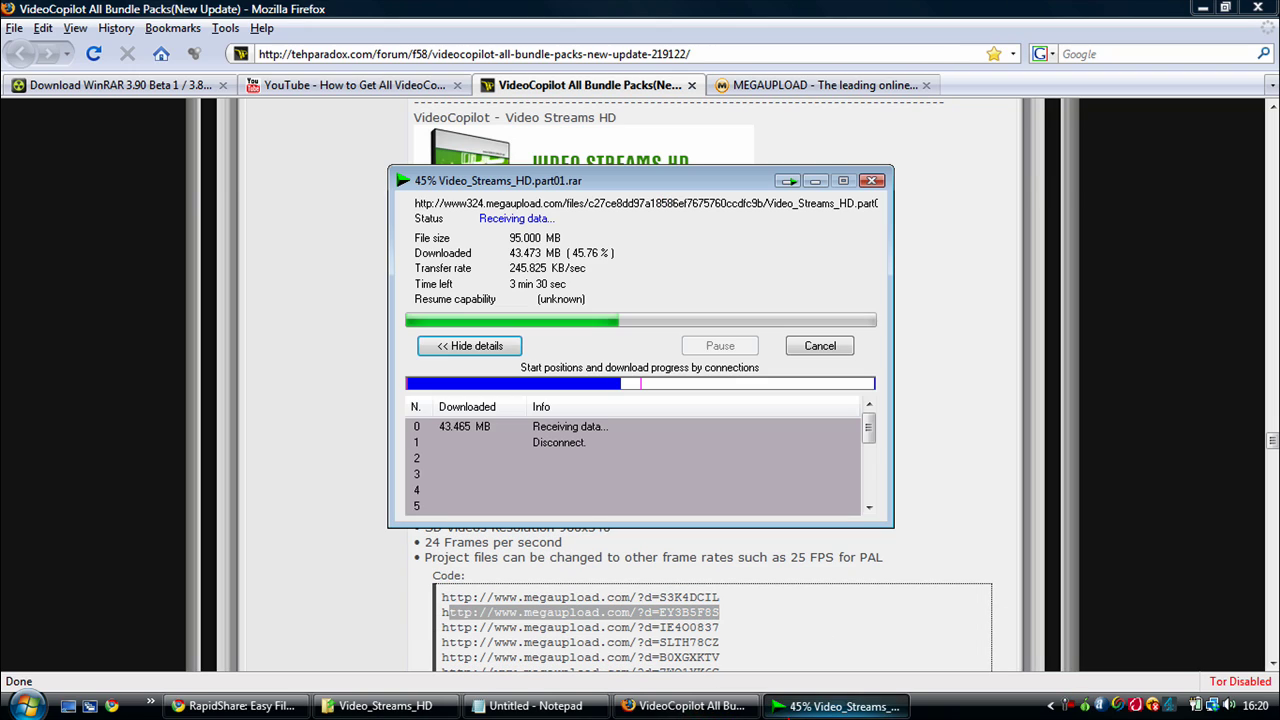
left_click(820, 344)
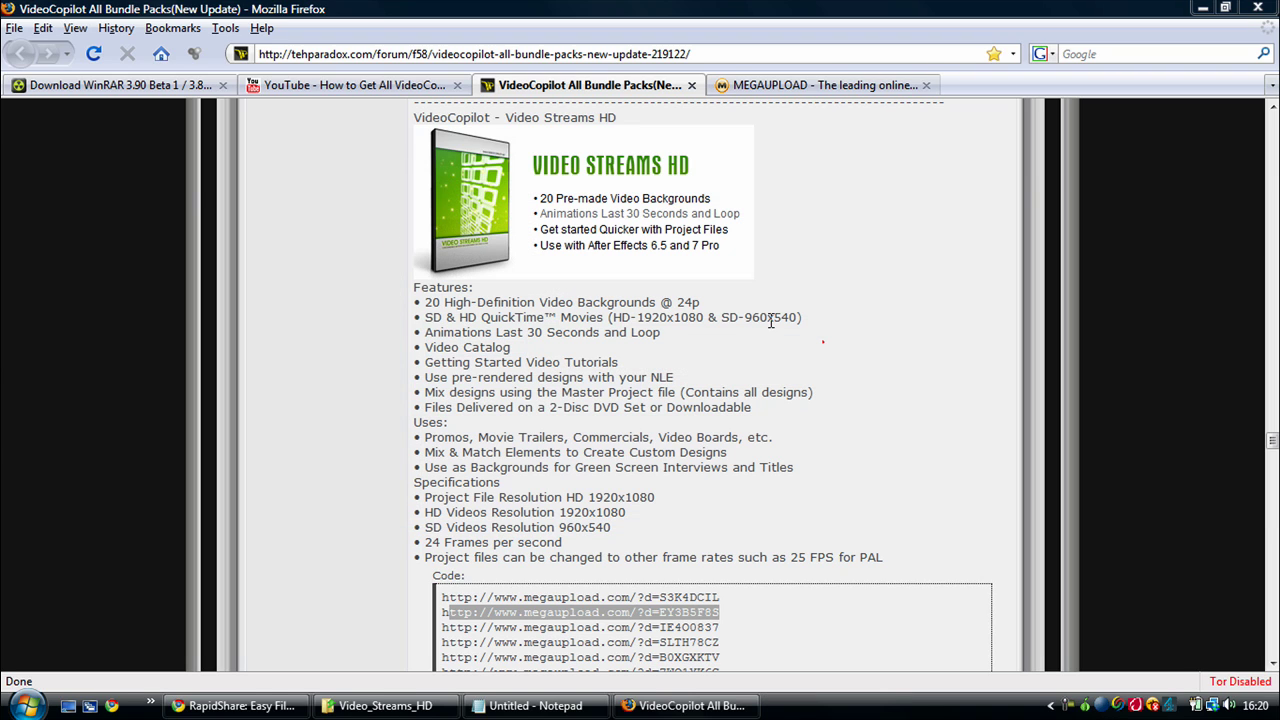
left_click(365, 86)
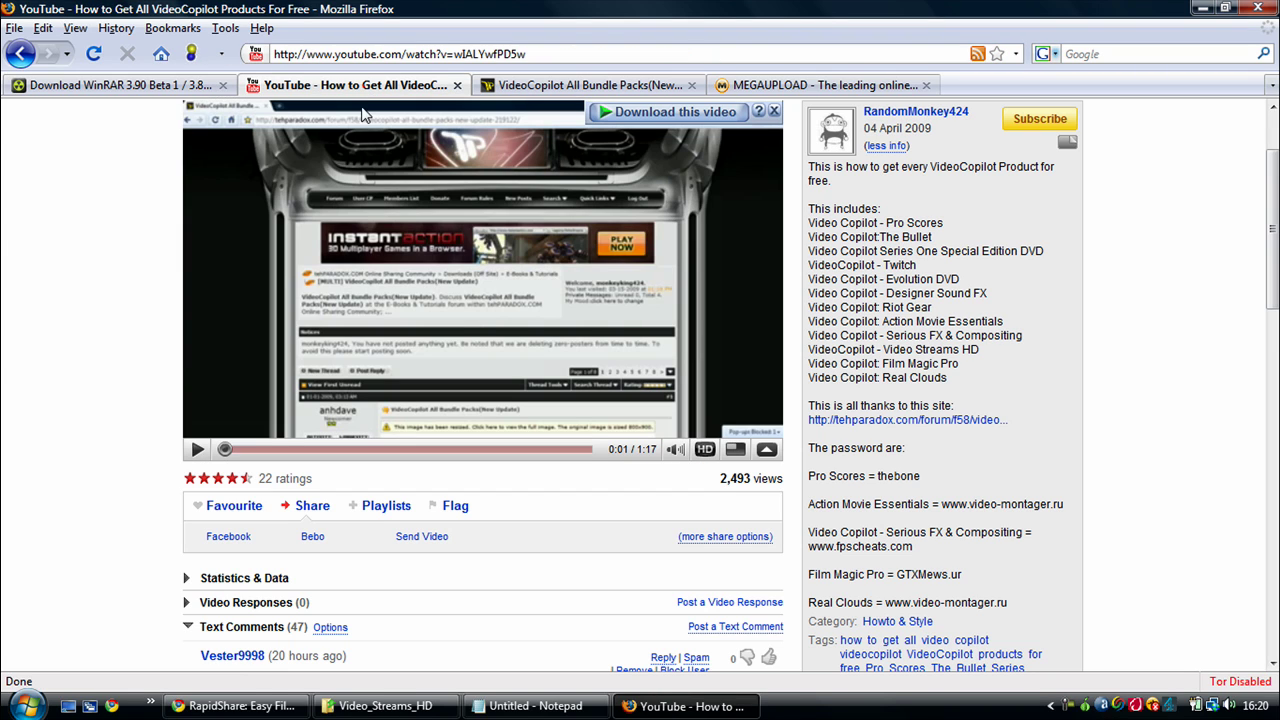